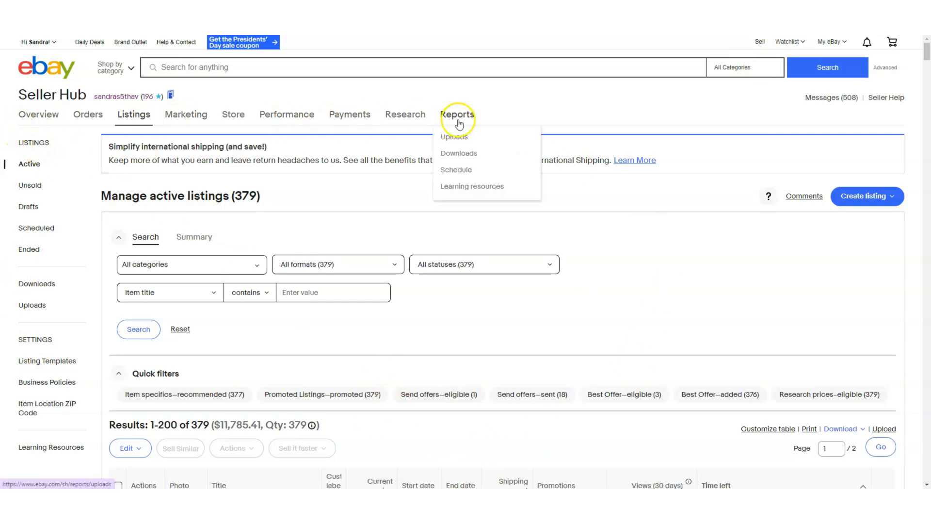
End the first five active listings, from the Famolare sandals through the Eddie Bauer cardigan, and confirm ending them.
mouse_move(134, 120)
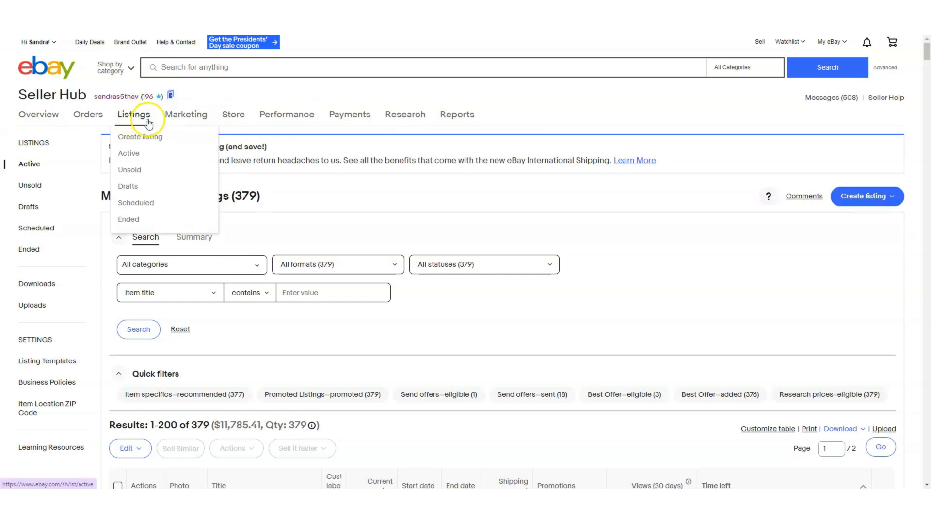
scroll(343, 371, "down", 5)
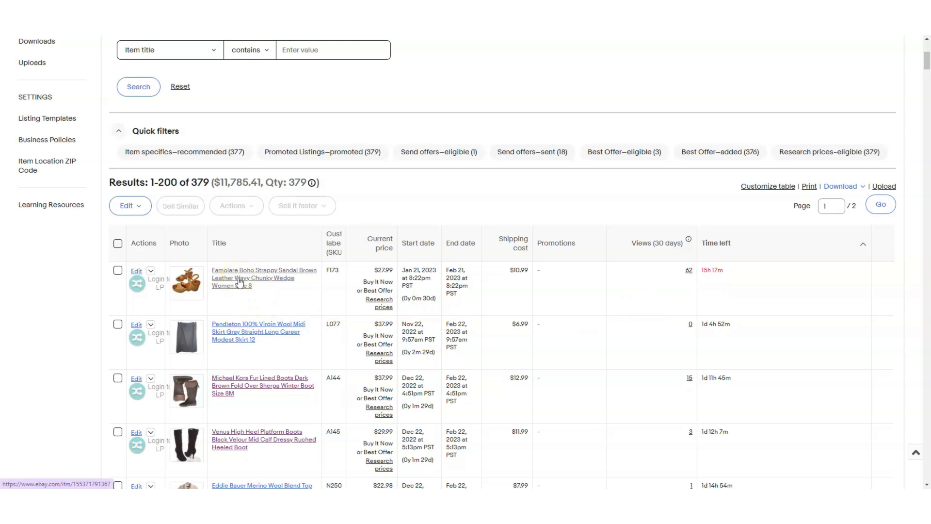
left_click(119, 271)
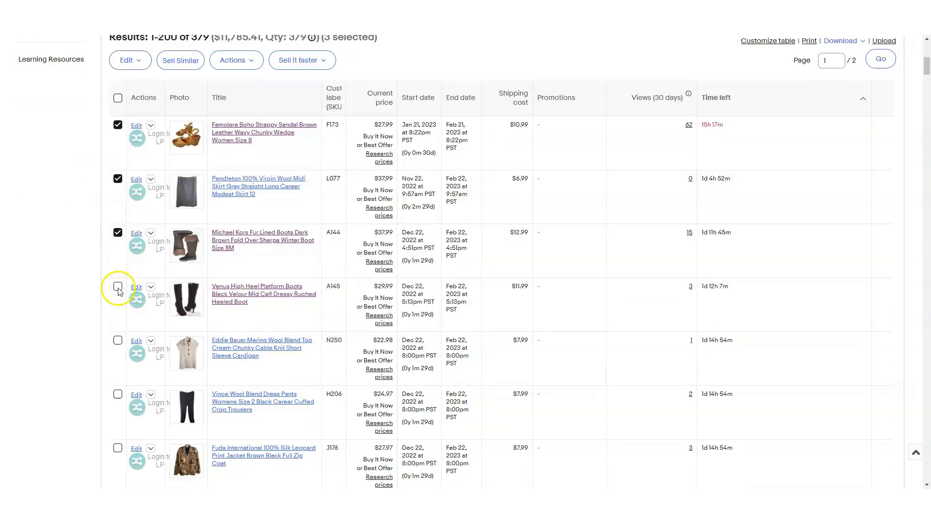
left_click(118, 287)
left_click(117, 340)
left_click(249, 71)
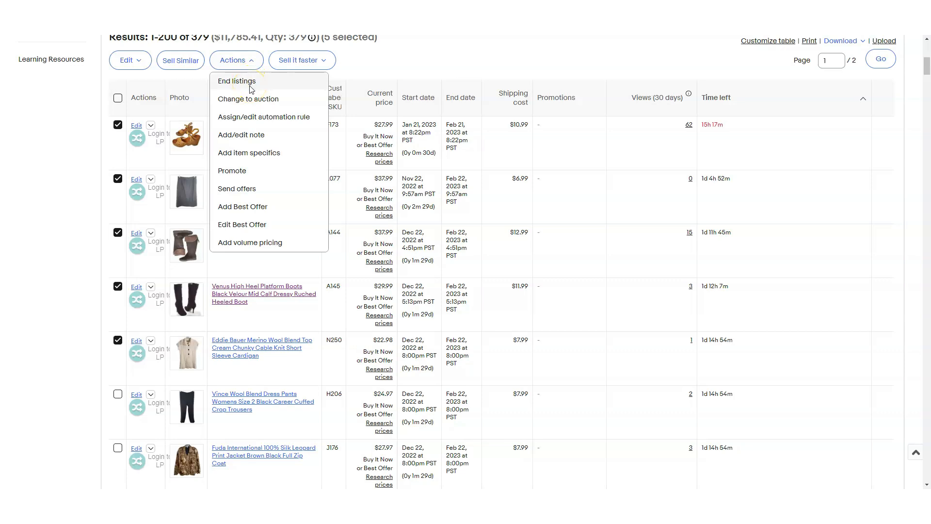
left_click(251, 87)
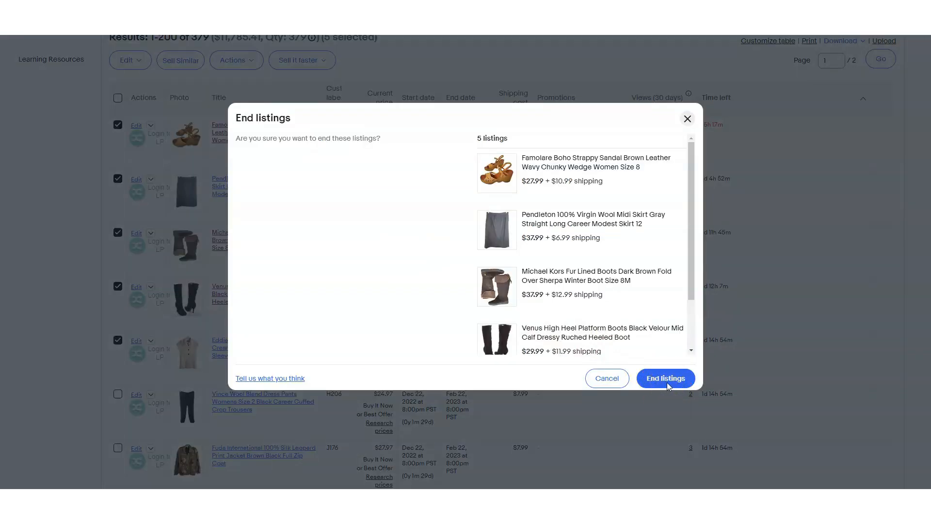
left_click(667, 382)
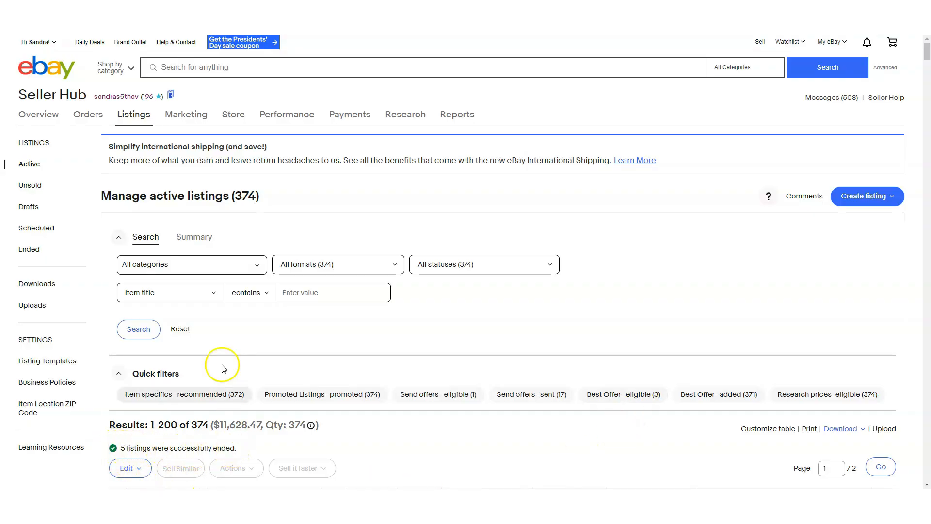
Select the five just-ended items among the unsold listings, from the Eddie Bauer cardigan to the Pendleton skirt, and start Sell Similar for them.
left_click(29, 252)
scroll(172, 359, "down", 3)
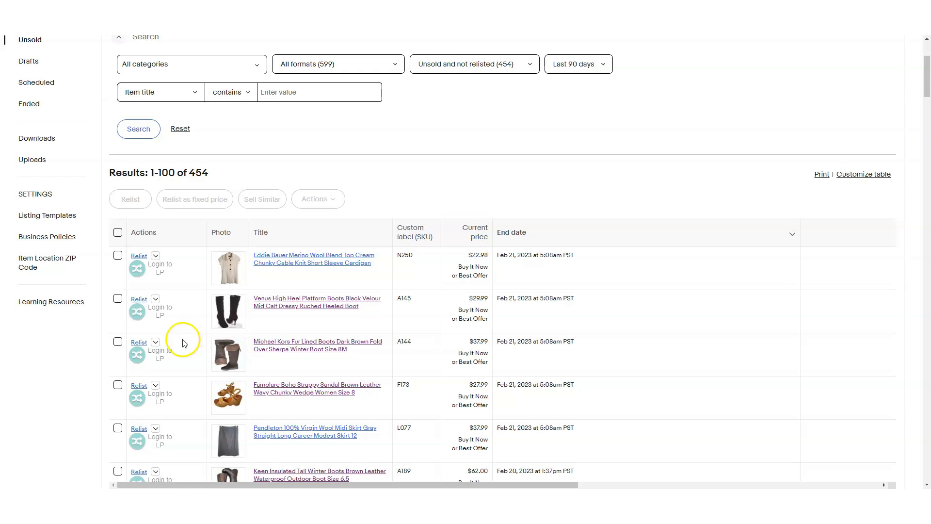
left_click(118, 256)
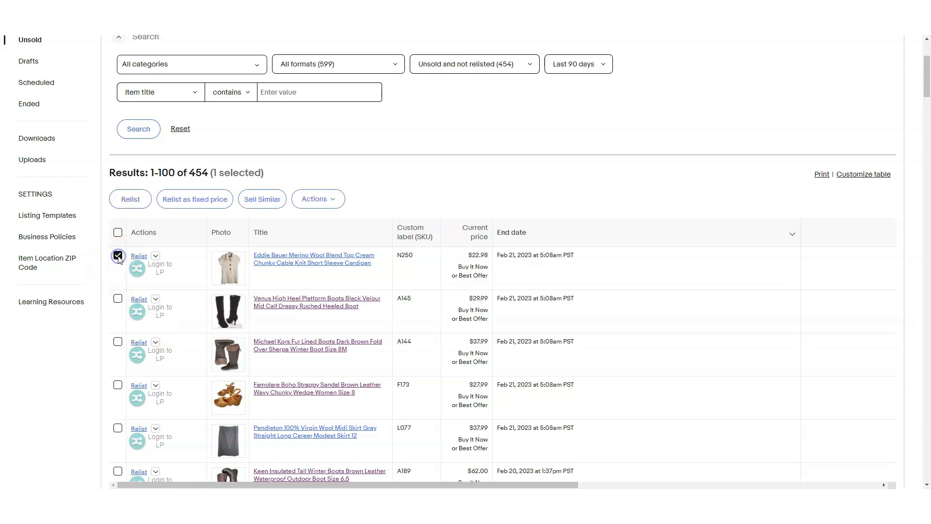
left_click(118, 300)
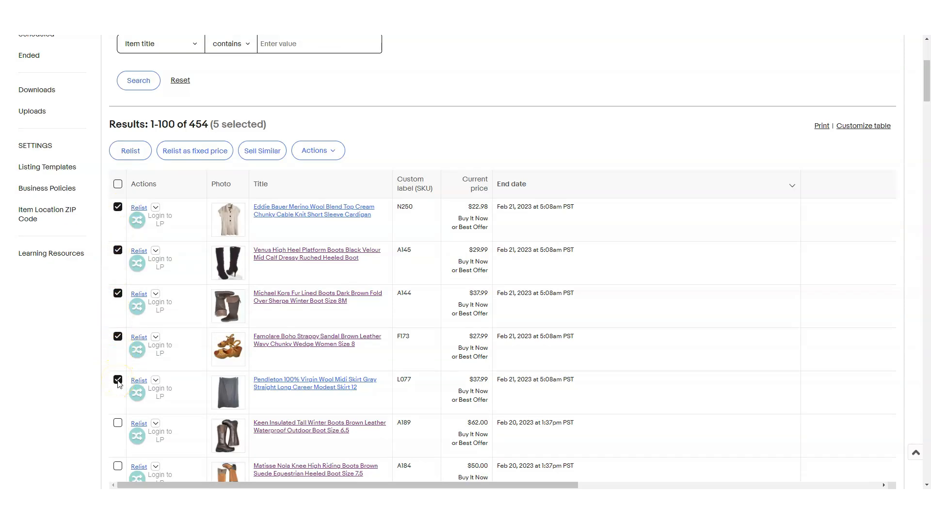
left_click(263, 151)
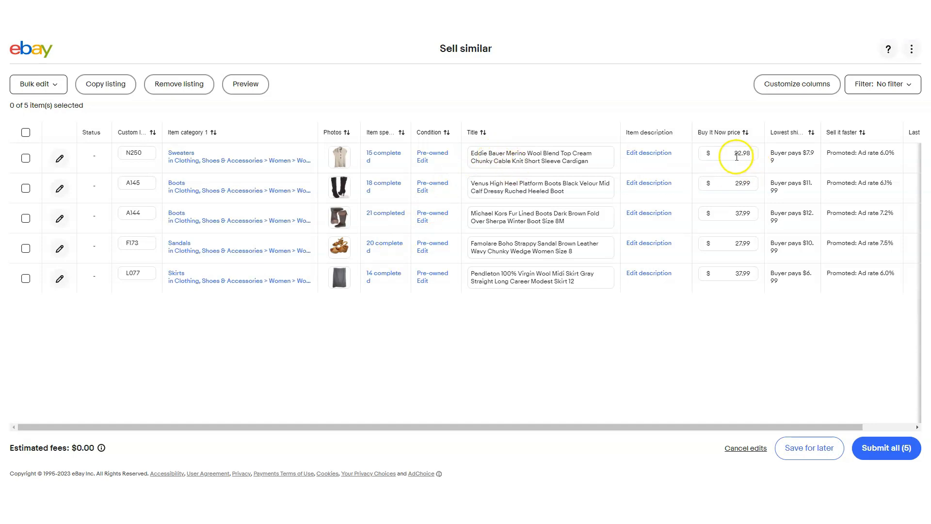
Submit all five Sell Similar listings with their Buy It Now prices unchanged and accept the fee review.
left_click(757, 158)
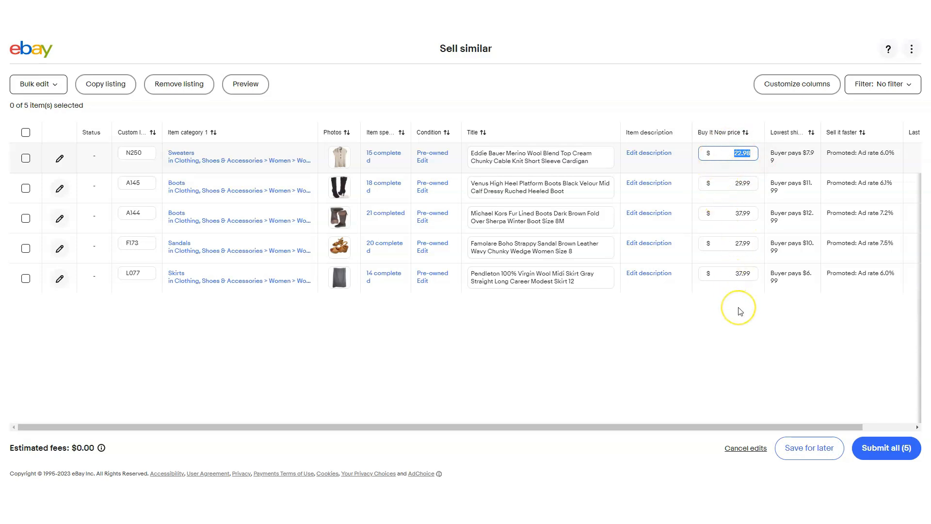
left_click(893, 452)
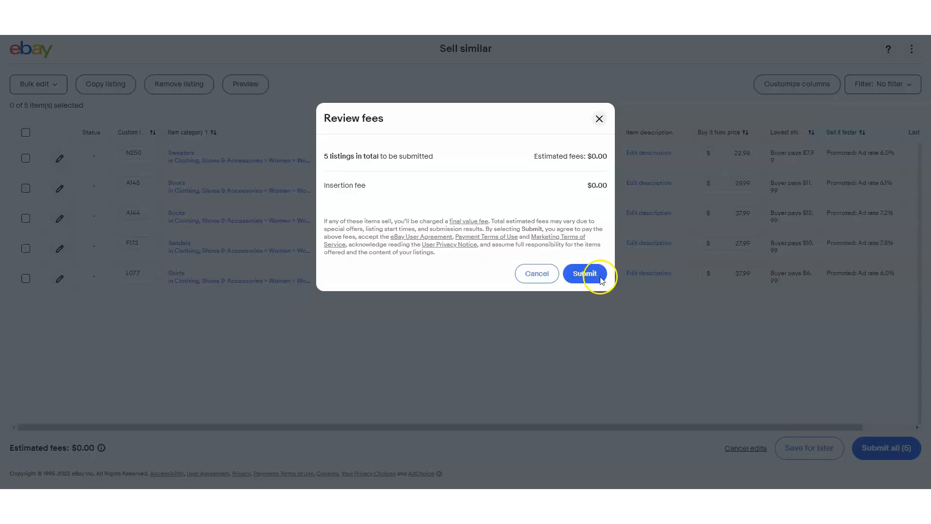
left_click(589, 274)
left_click(587, 190)
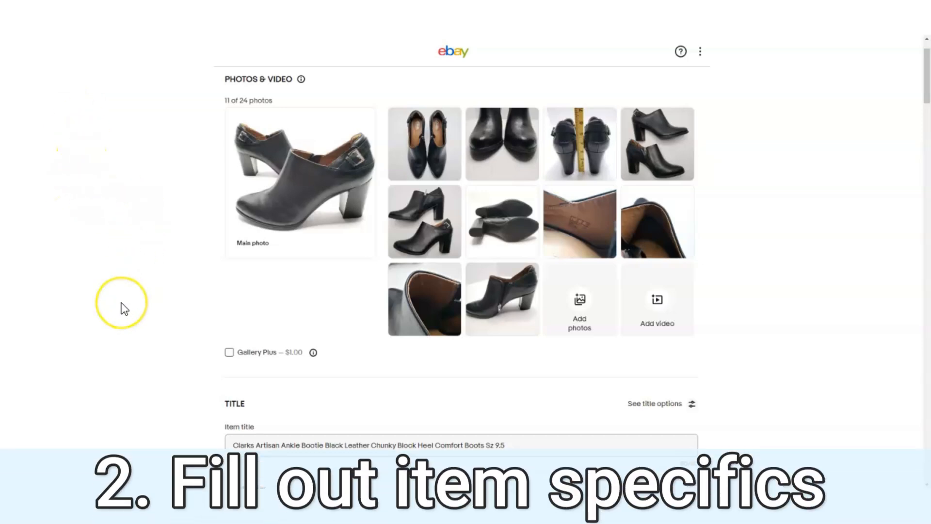
Examine the required and additional item specifics in the Clarks Artisan ankle bootie listing form.
scroll(122, 308, "down", 2)
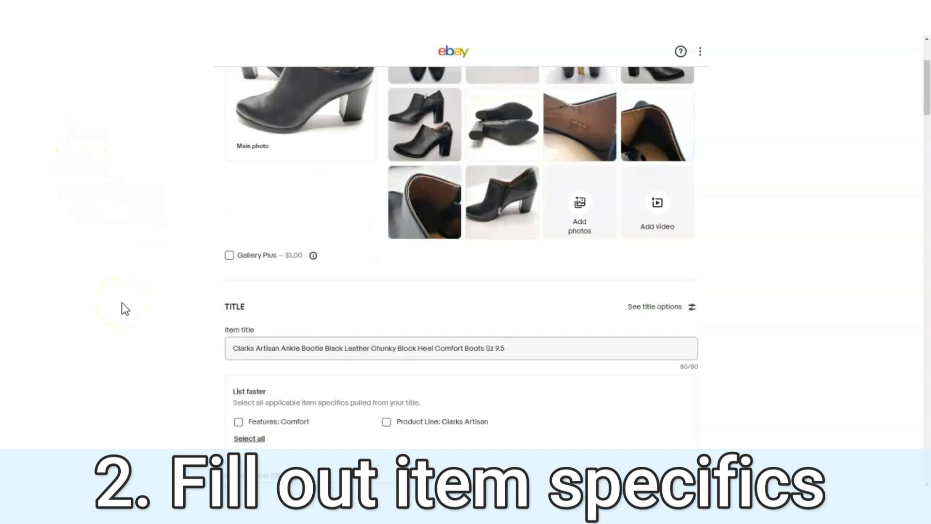
scroll(122, 306, "down", 4)
scroll(121, 308, "down", 4)
left_click_drag(287, 254, 214, 257)
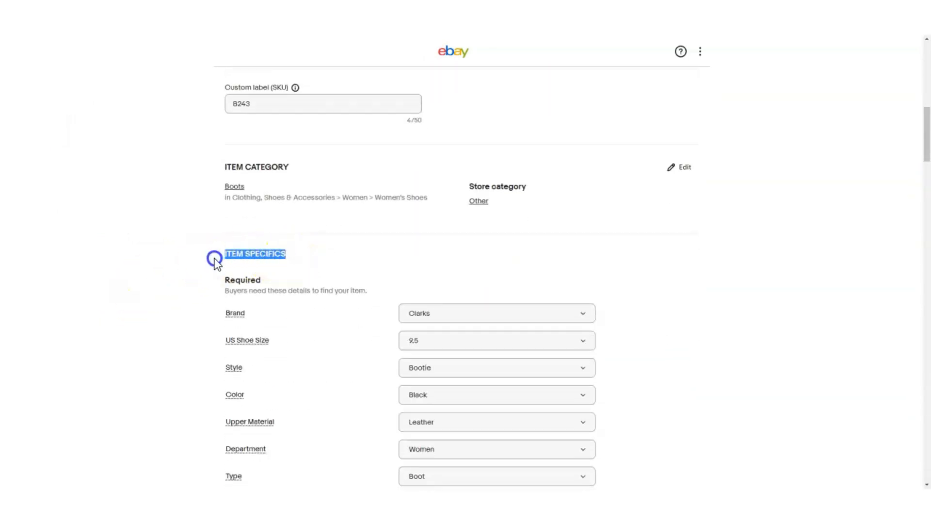
scroll(210, 332, "down", 3)
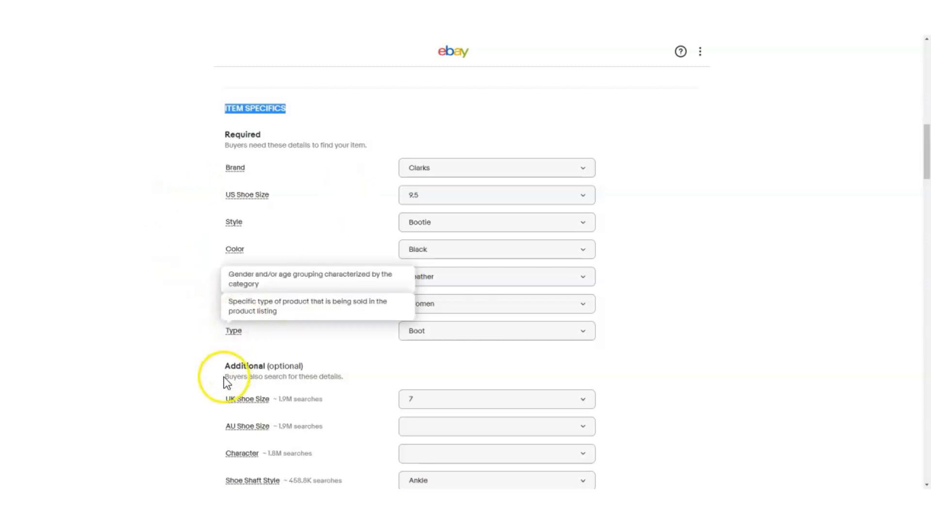
scroll(219, 379, "down", 5)
scroll(217, 378, "up", 4)
scroll(214, 379, "up", 2)
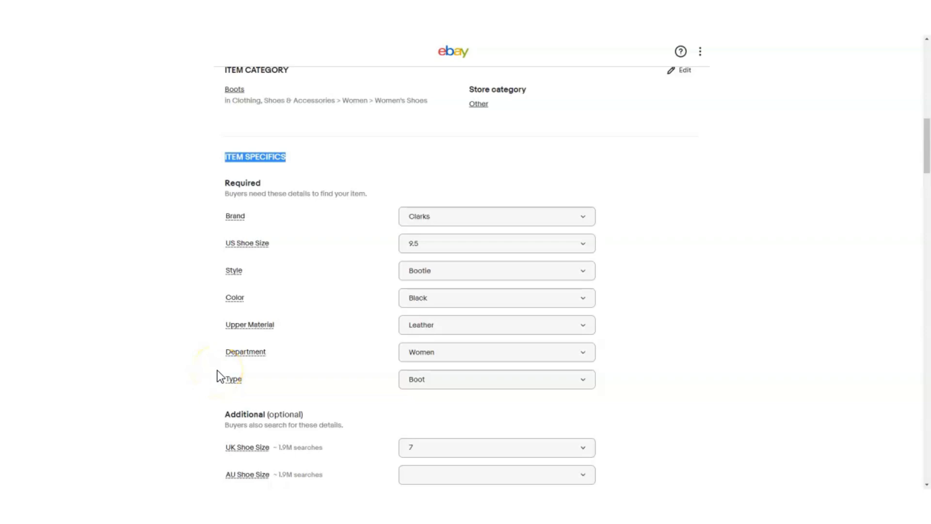
left_click(170, 284)
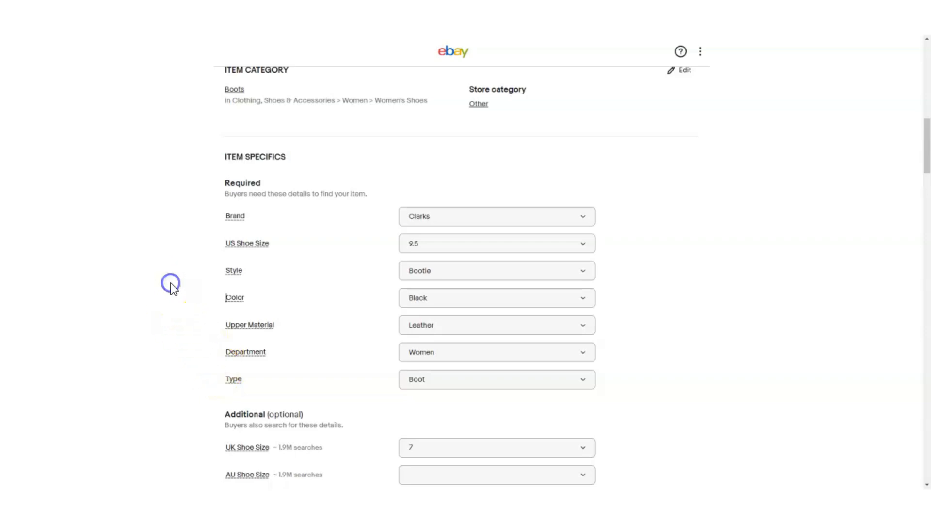
left_click_drag(266, 185, 225, 187)
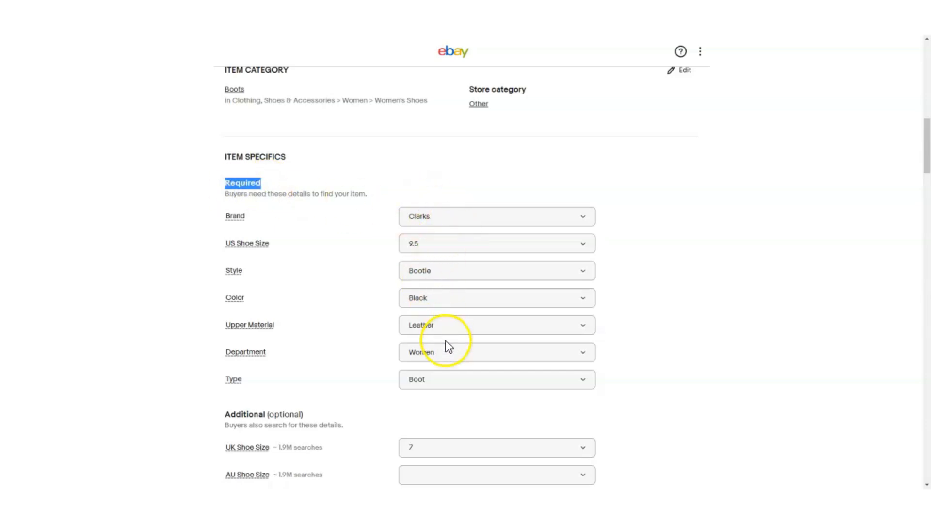
scroll(432, 388, "down", 2)
left_click_drag(304, 319, 223, 322)
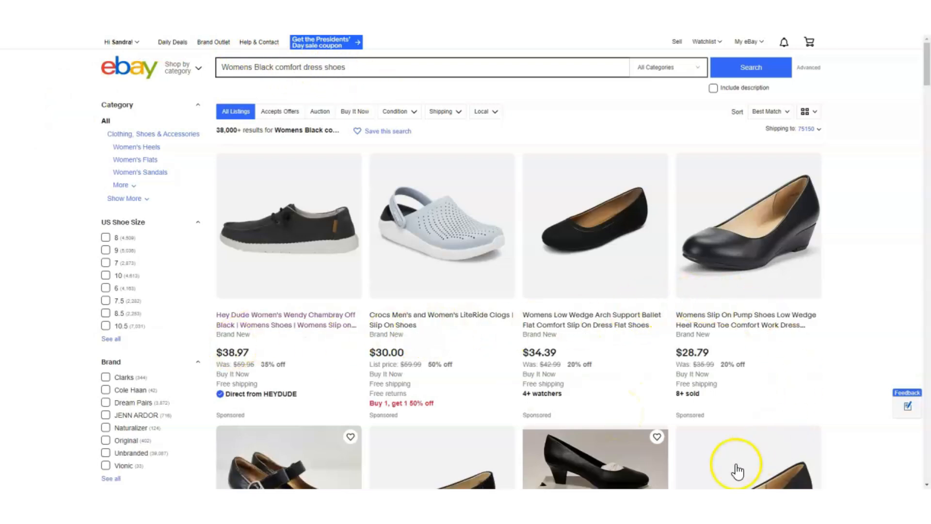
Compare the search results for "Womens Black comfort dress shoes" with the keyword "comfort" in the query.
scroll(293, 451, "down", 3)
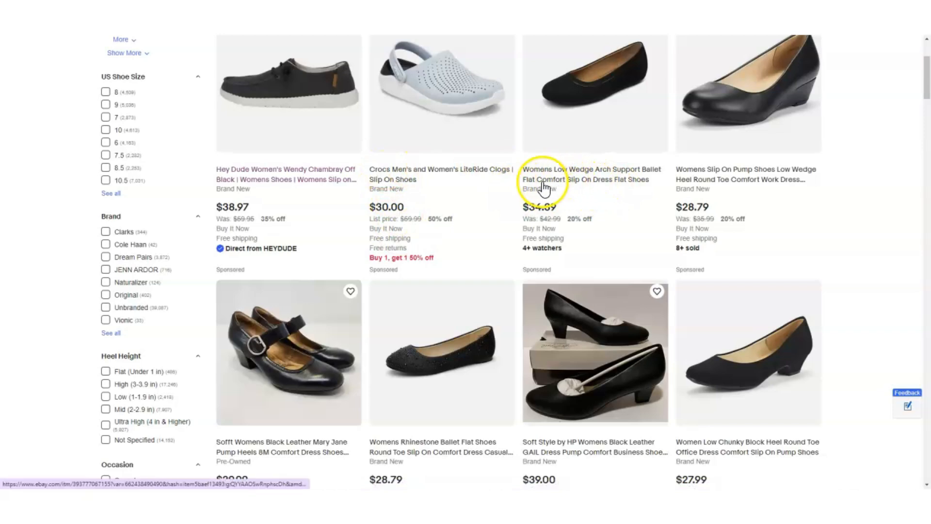
scroll(544, 187, "up", 3)
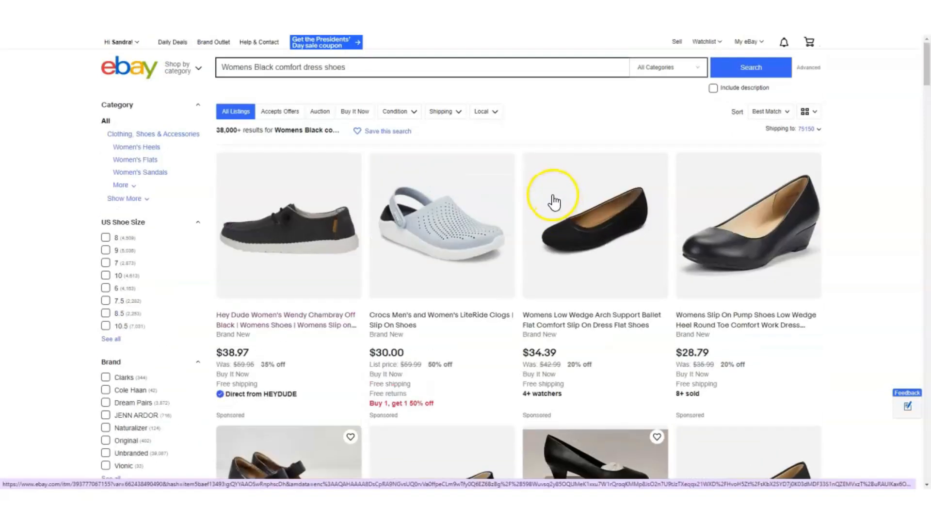
double_click(287, 68)
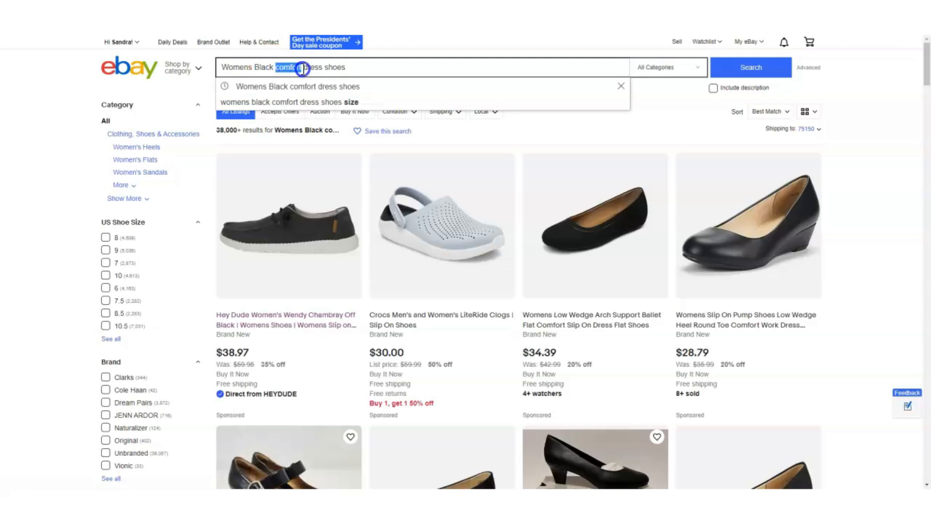
left_click(859, 295)
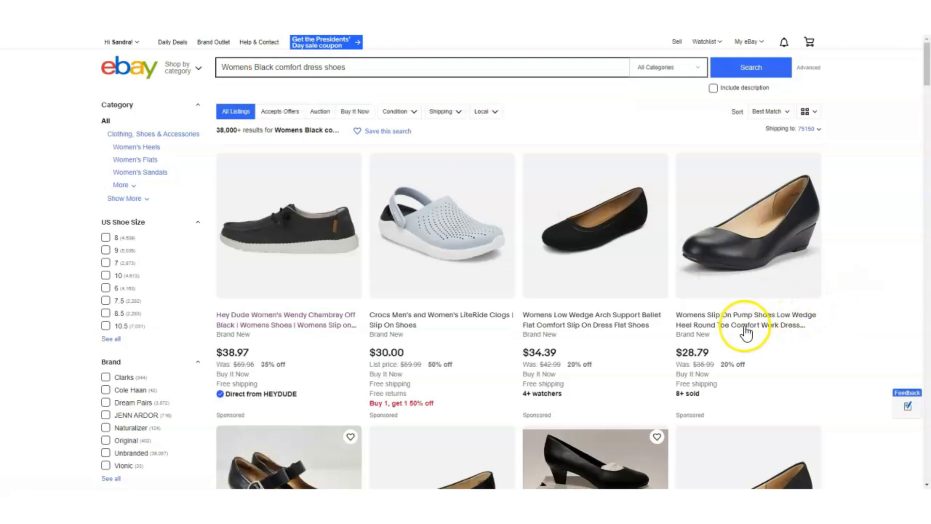
scroll(751, 335, "down", 8)
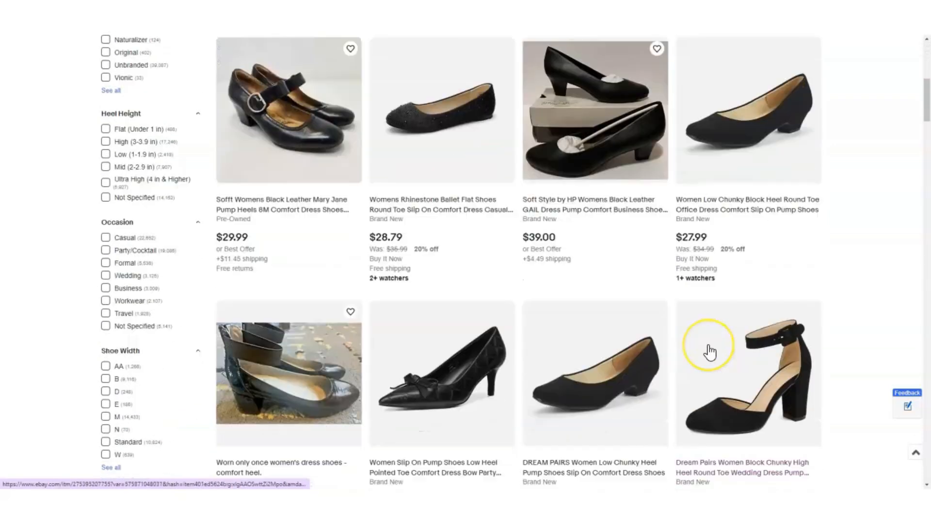
scroll(710, 352, "down", 1)
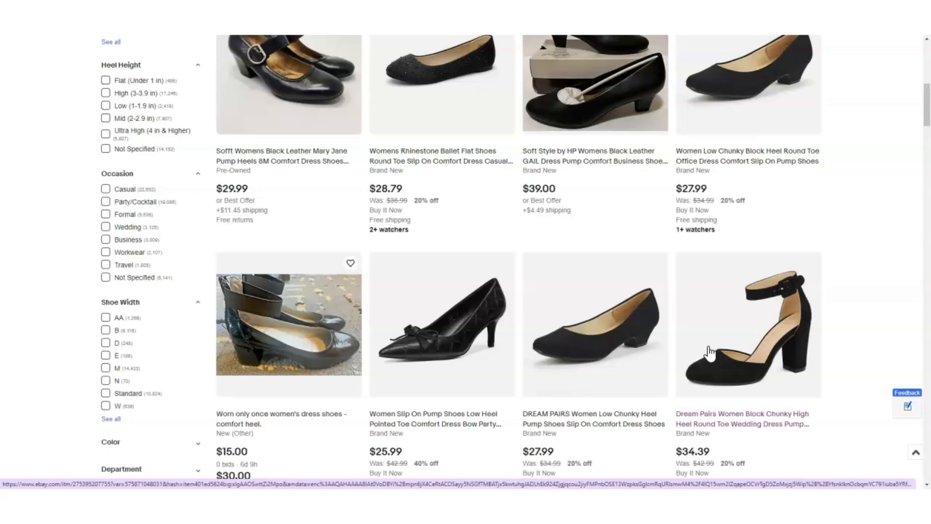
Open the Dream Pairs block heel wedding pump listing and examine its title and item specifics, especially the Features entry.
left_click(752, 363)
left_click(388, 19)
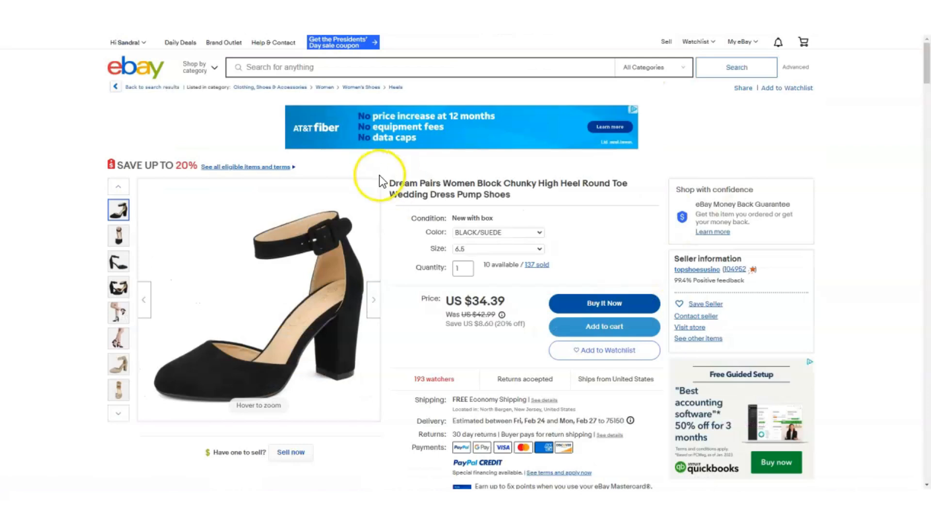
left_click_drag(386, 178, 540, 205)
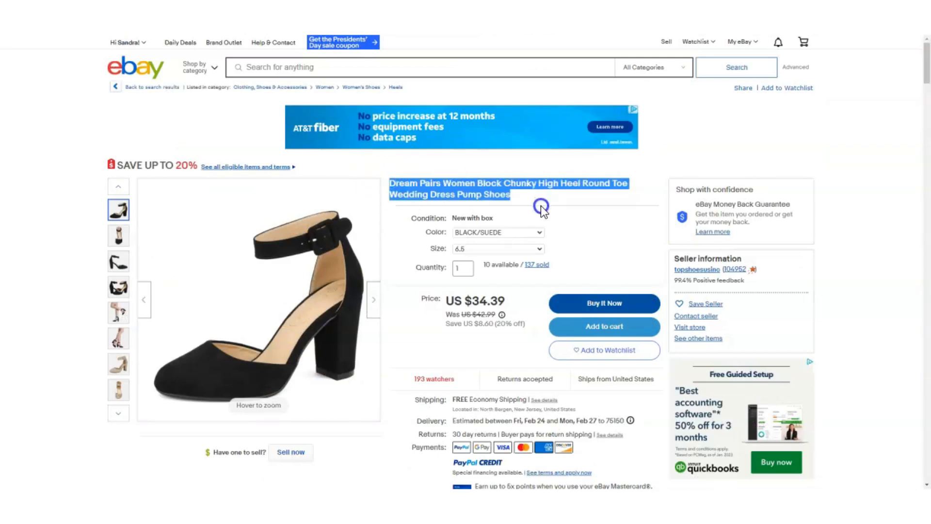
scroll(499, 291, "down", 8)
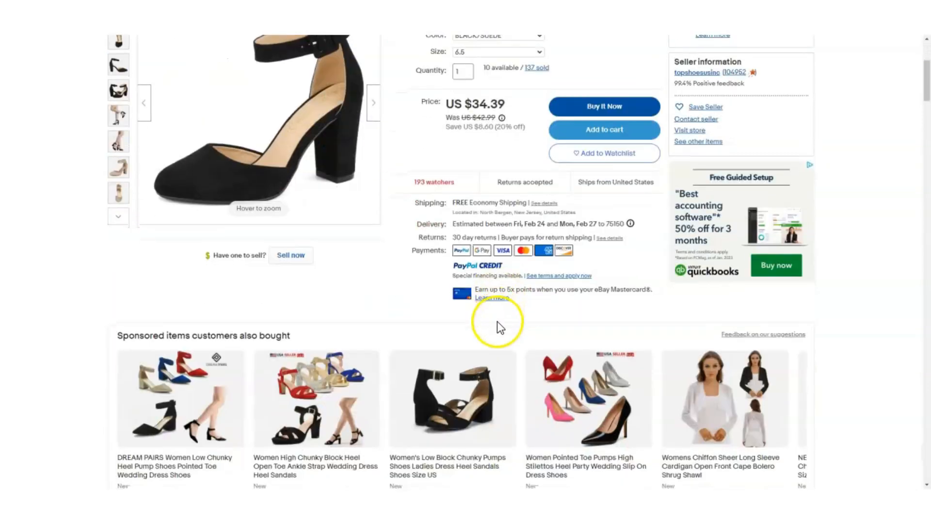
scroll(495, 328, "down", 5)
left_click(139, 157)
left_click_drag(139, 156, 222, 173)
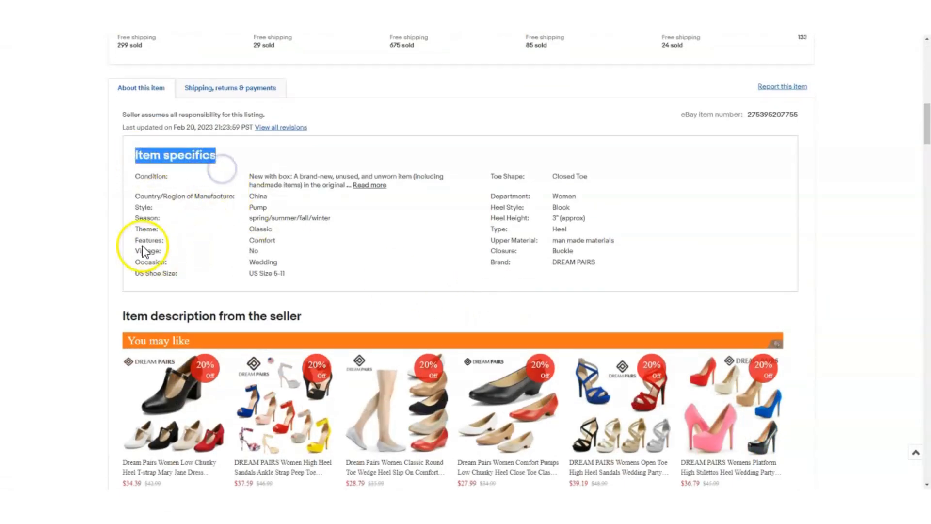
left_click_drag(277, 241, 245, 240)
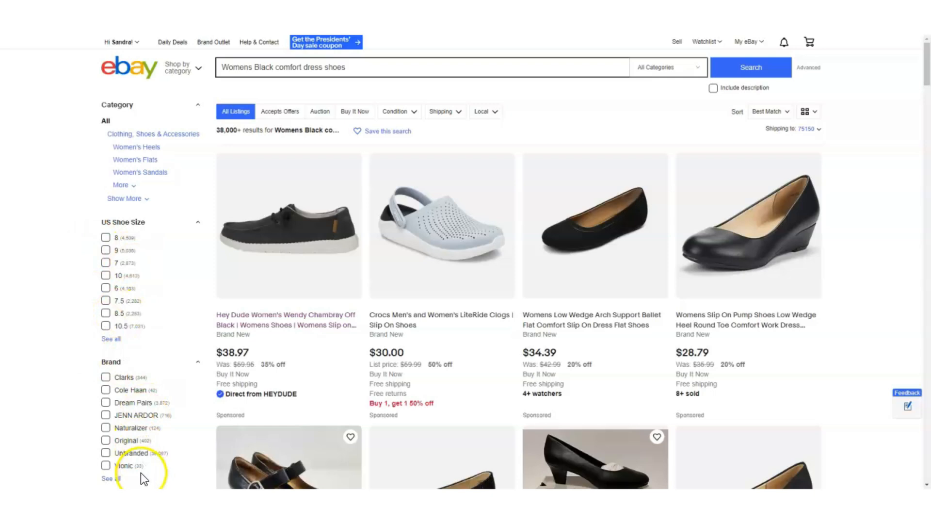
Review the filters for the shoe search results and filter the occasion by Workwear.
scroll(141, 472, "down", 3)
scroll(138, 433, "down", 4)
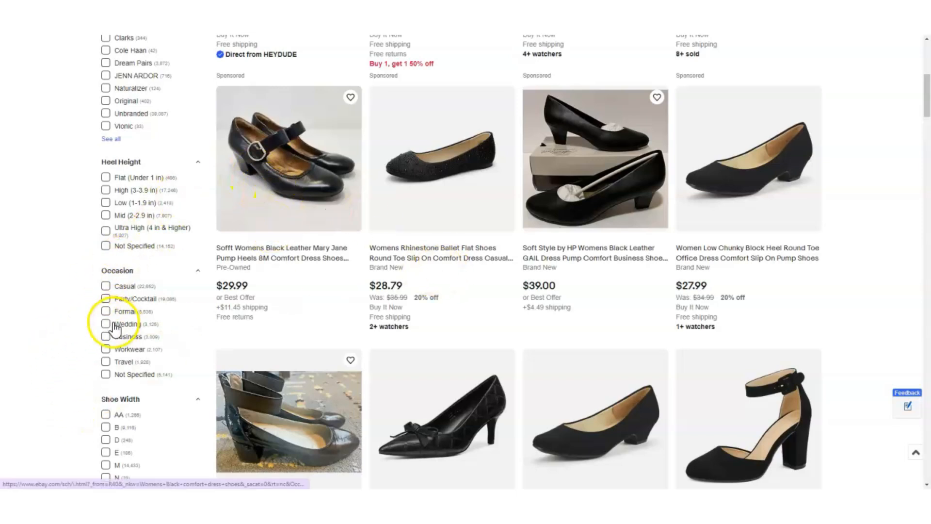
left_click(106, 349)
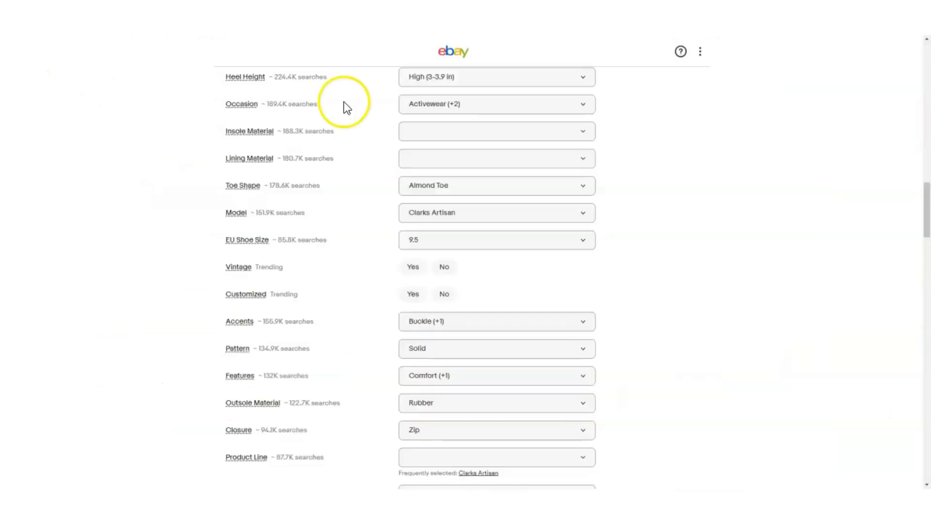
Review the optional item specifics of the Clarks bootie listing, such as theme, heel height and occasion.
scroll(335, 290, "up", 5)
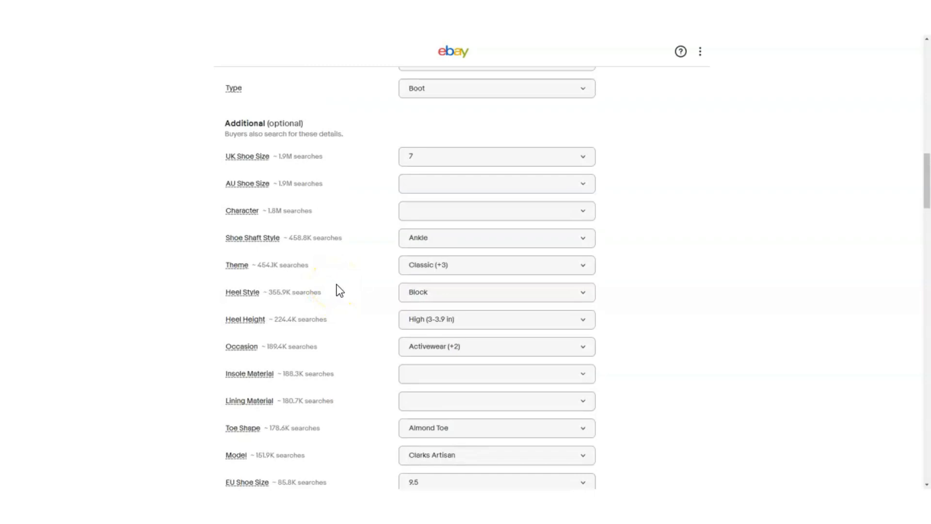
scroll(353, 274, "down", 3)
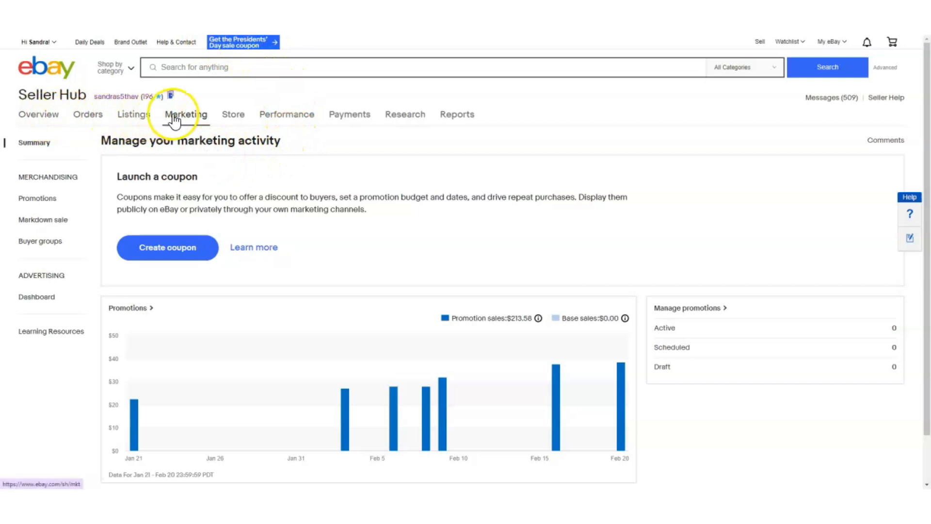
Start a new coupon from the promotions management page and look over its setup form.
mouse_move(198, 123)
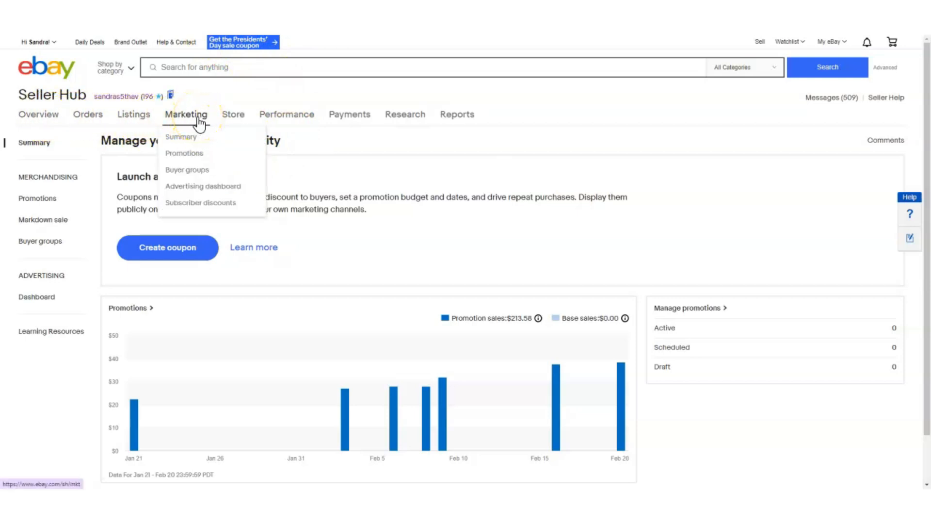
left_click(165, 251)
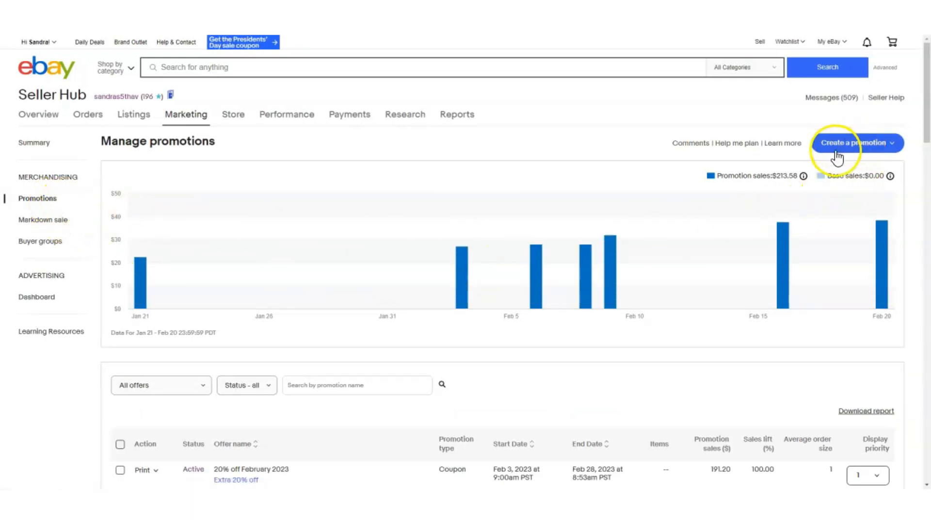
left_click(852, 150)
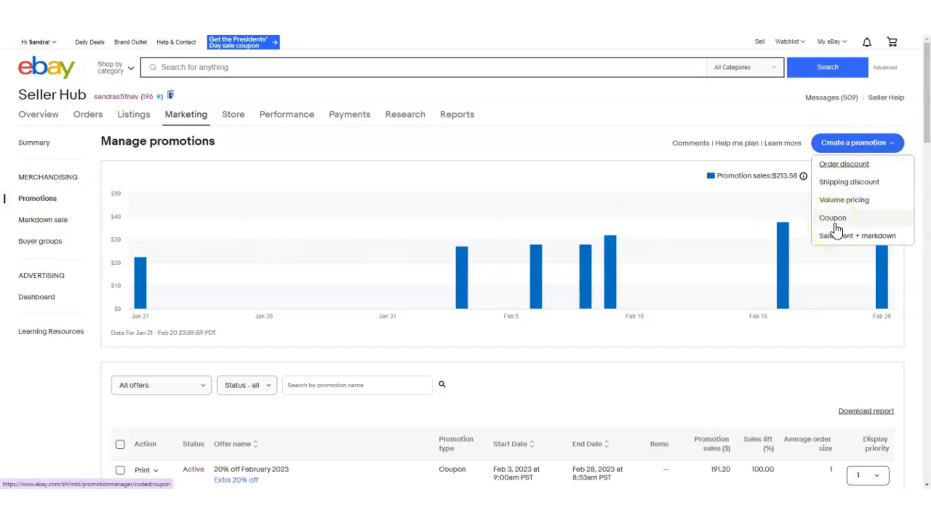
left_click(842, 222)
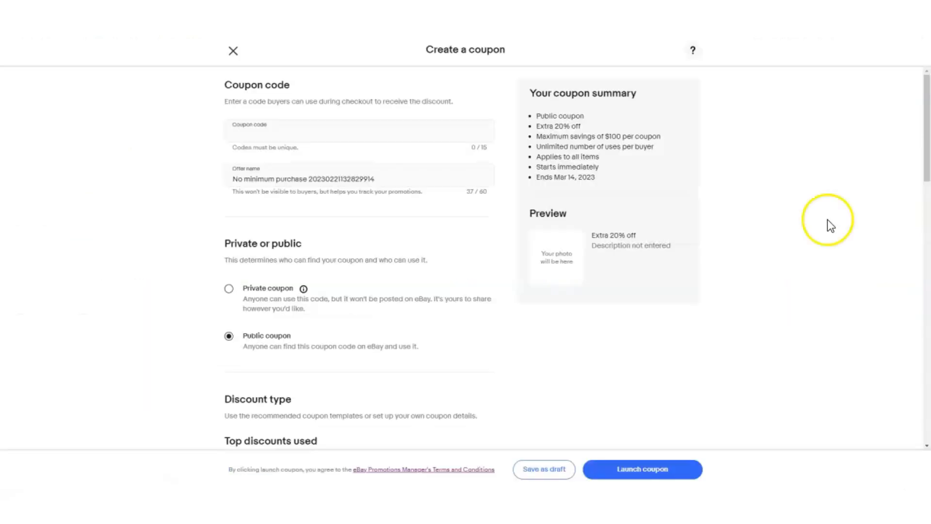
scroll(519, 204, "down", 3)
scroll(517, 205, "down", 6)
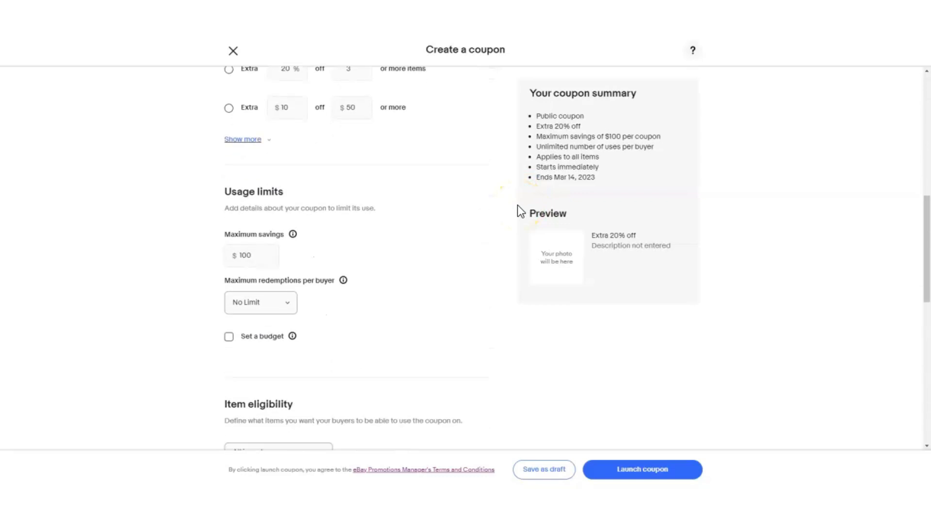
scroll(517, 205, "down", 4)
Set the coupon code to EXAMPLE123.
left_click(251, 136)
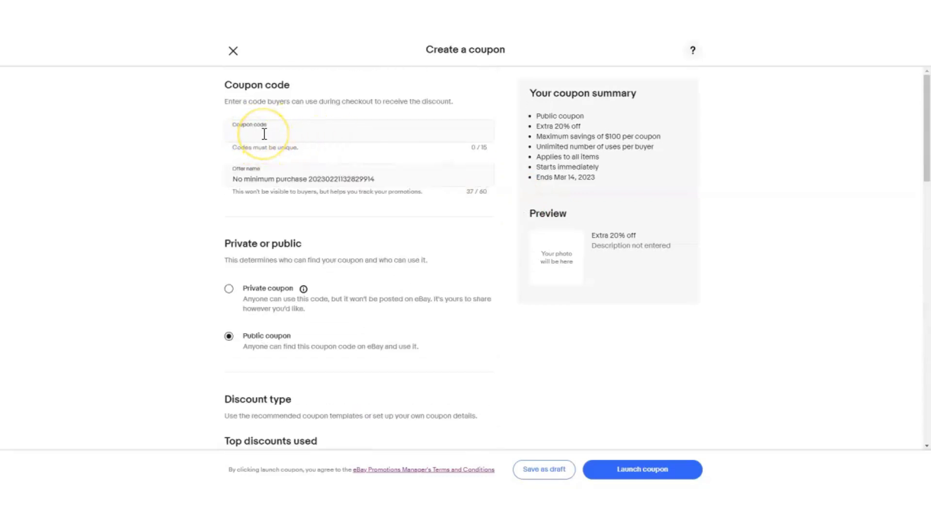
left_click(264, 134)
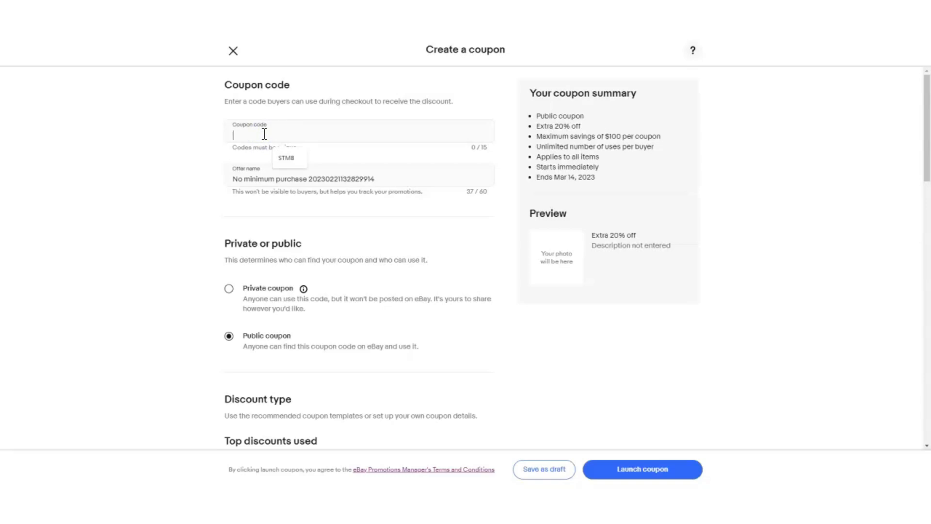
type("EXAMPLE123")
key("Tab")
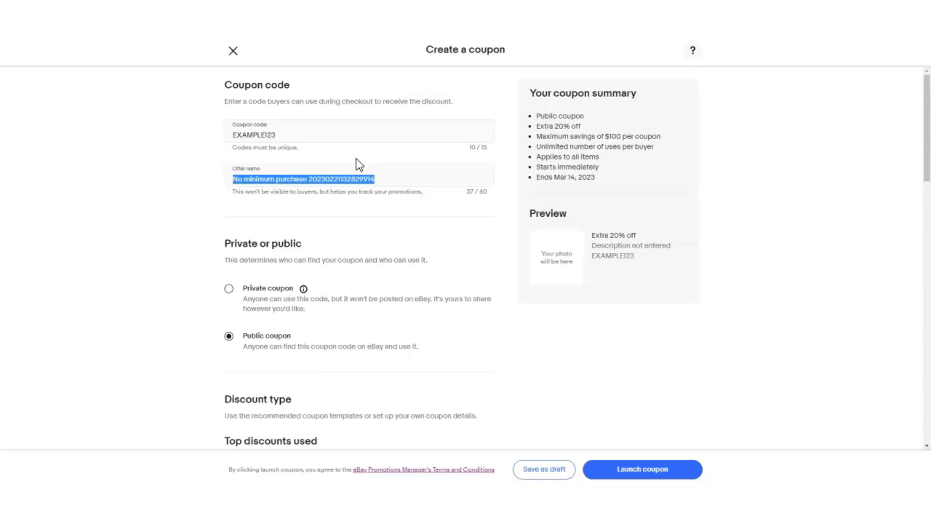
Switch the coupon to private and back to public.
scroll(262, 97, "down", 3)
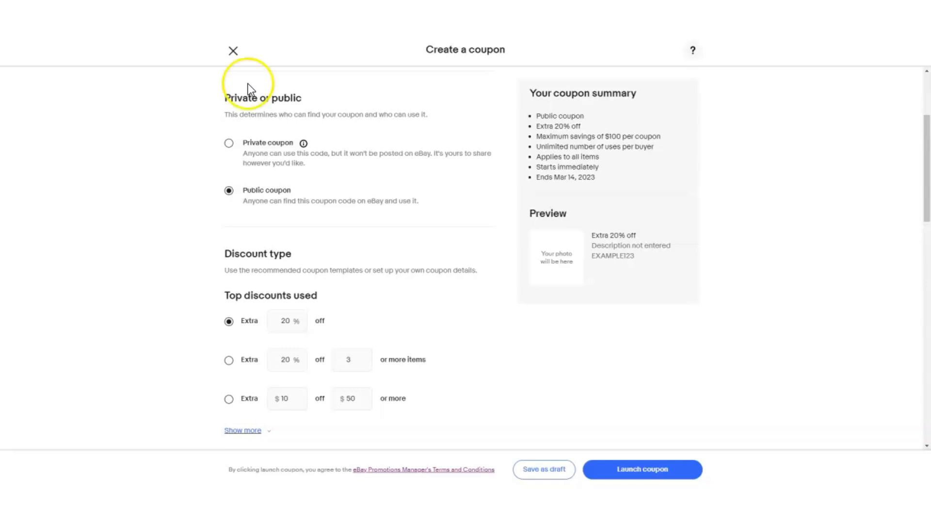
left_click(229, 143)
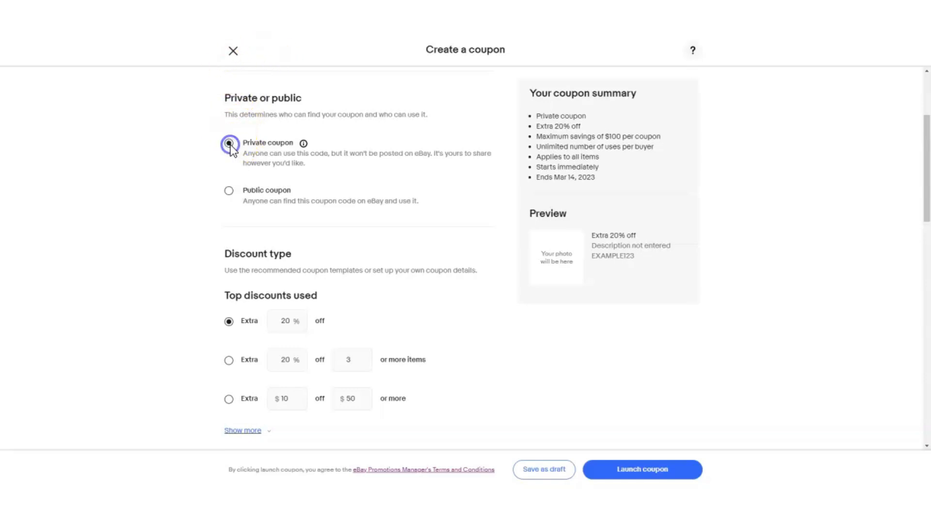
left_click(230, 191)
left_click(281, 196)
left_click(245, 198)
Expand the list of discount types and try the extra 20% off 3 or more items discount.
scroll(213, 244, "down", 3)
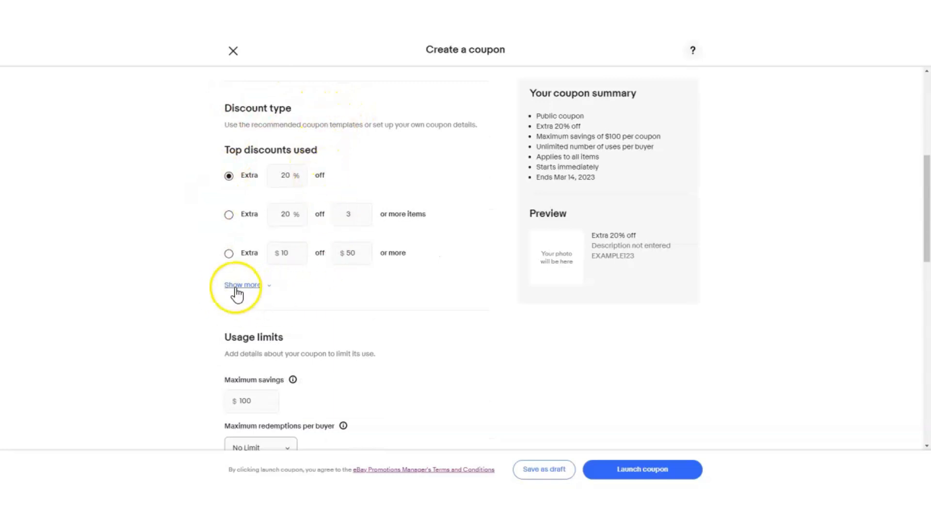
left_click(242, 285)
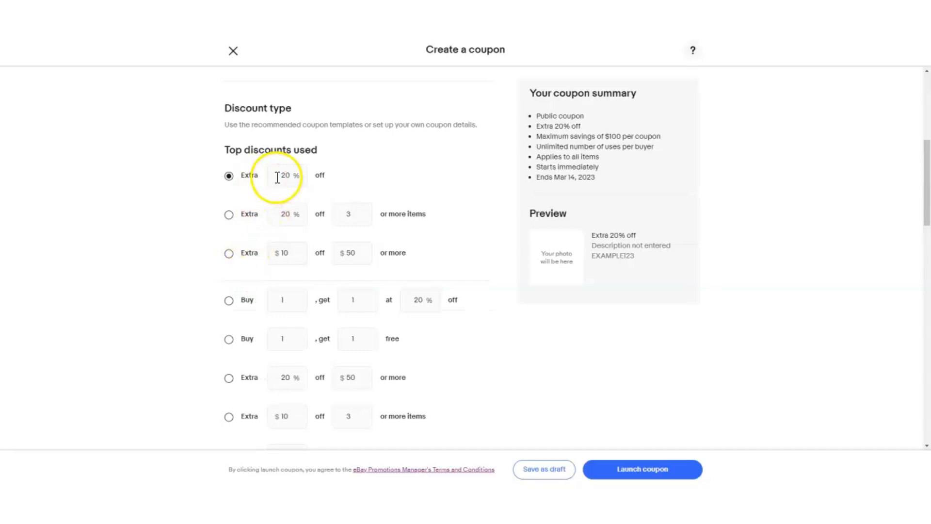
left_click_drag(278, 175, 302, 176)
left_click_drag(278, 213, 363, 214)
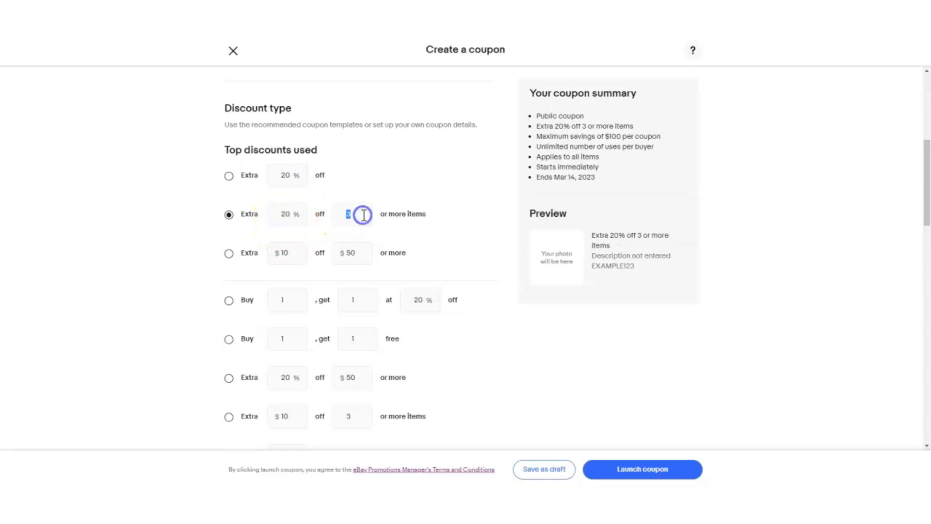
Try a buy 1, get 1 at 50% off discount, and return to the plain extra 20% off discount.
scroll(349, 269, "down", 3)
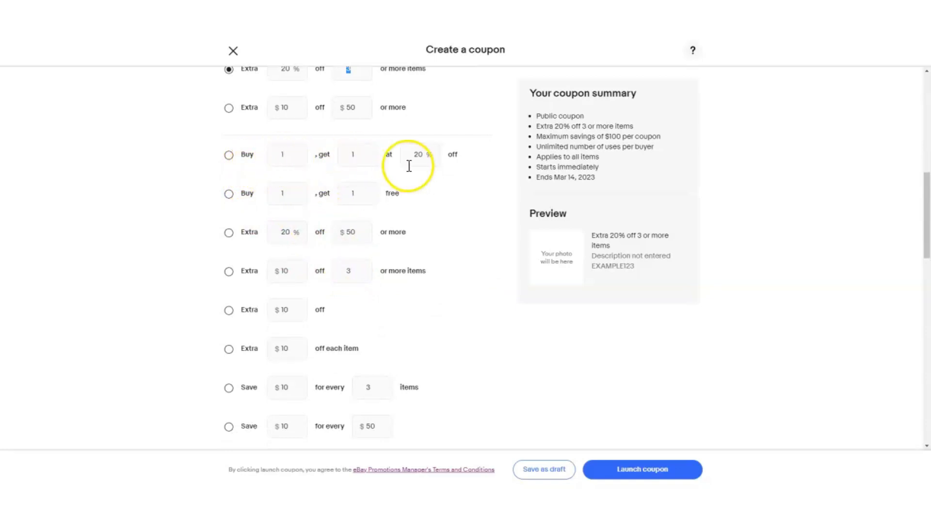
left_click(421, 156)
type("50")
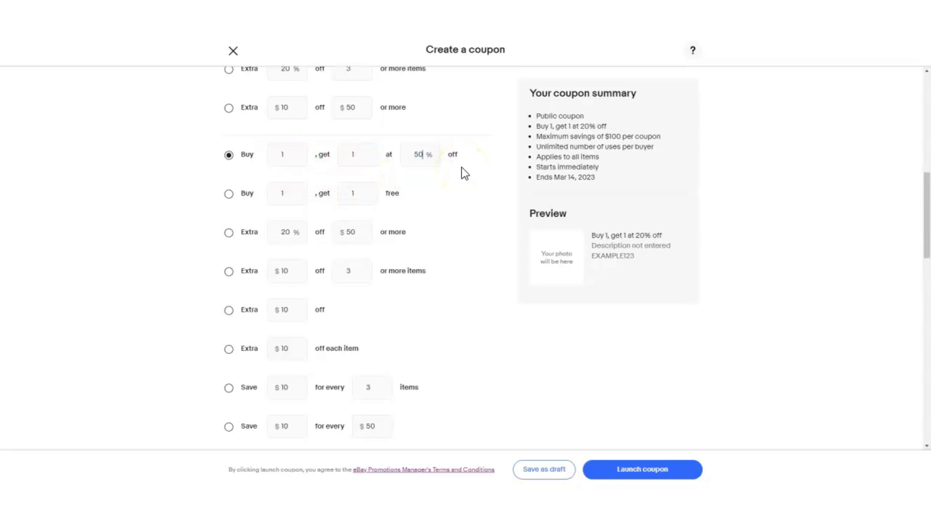
scroll(395, 197, "up", 4)
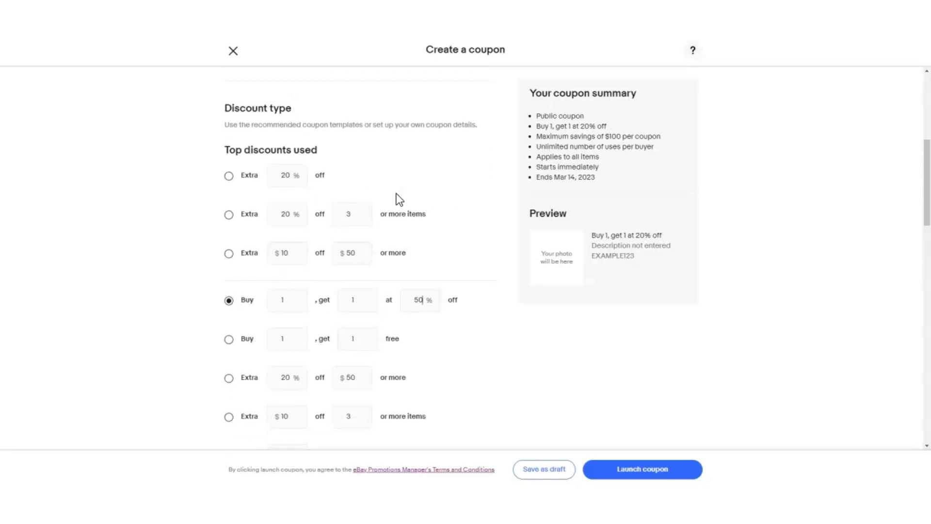
left_click(229, 224)
Review the coupon's maximum savings and limit the maximum redemptions per buyer to 1.
scroll(183, 279, "down", 5)
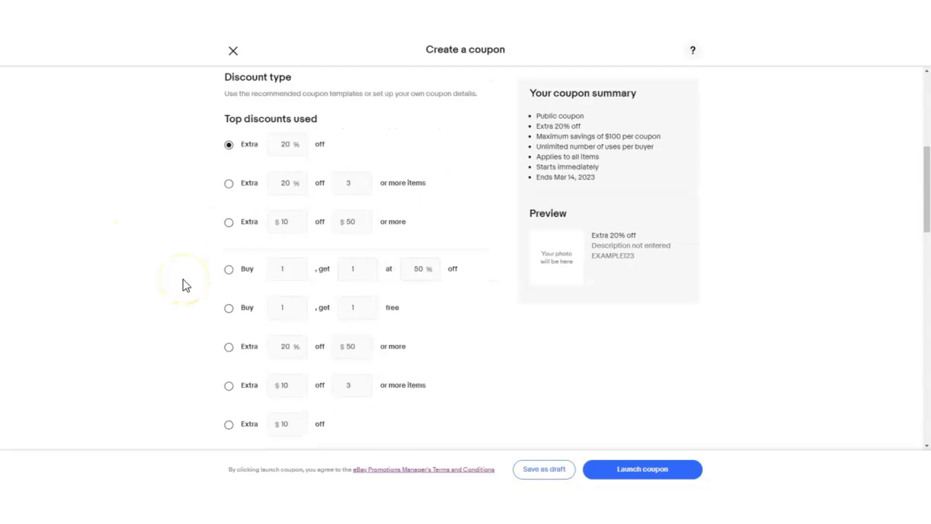
scroll(184, 281, "down", 5)
scroll(182, 283, "down", 3)
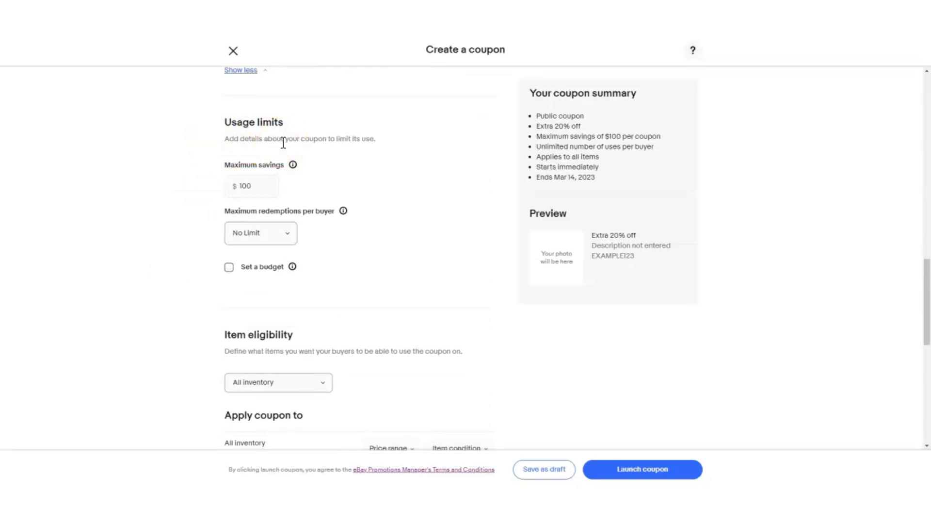
left_click(239, 191)
double_click(238, 192)
left_click(260, 234)
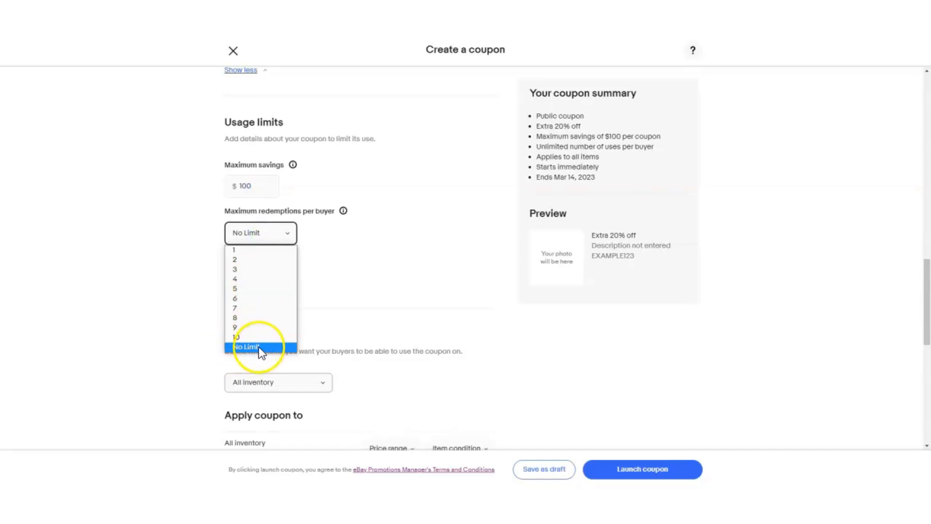
left_click(252, 251)
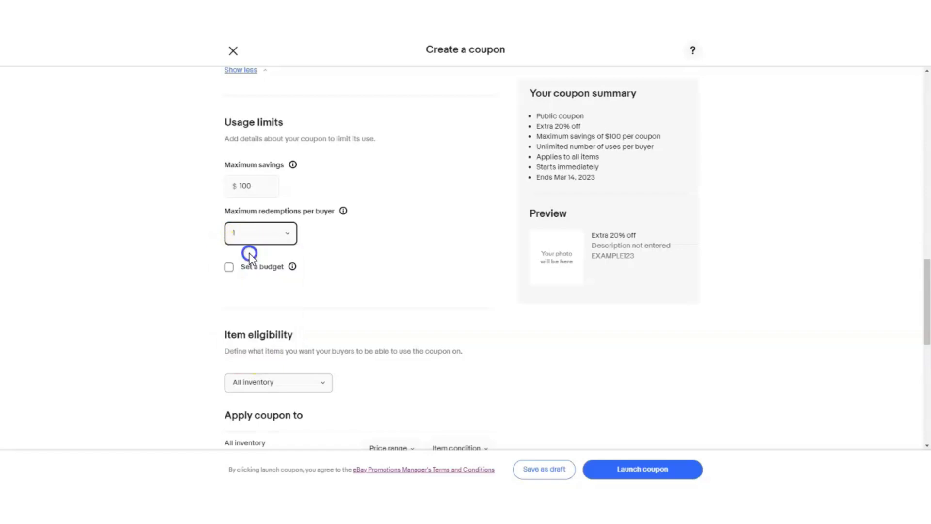
Turn on a budget for the coupon and set it to $200.
left_click(229, 268)
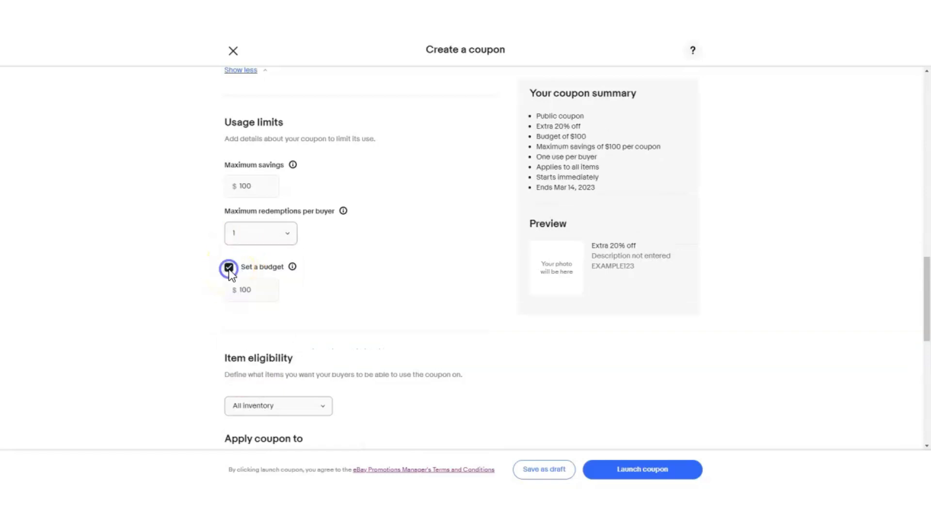
left_click(250, 293)
left_click_drag(249, 293, 235, 289)
type("200")
Review the item eligibility choices for the coupon, including its price range and item condition filters.
scroll(305, 301, "down", 2)
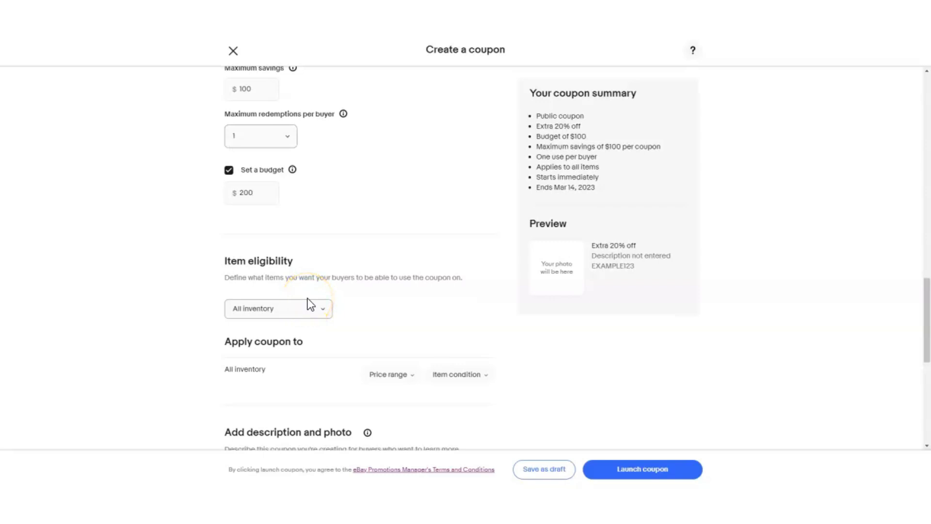
scroll(266, 302, "down", 2)
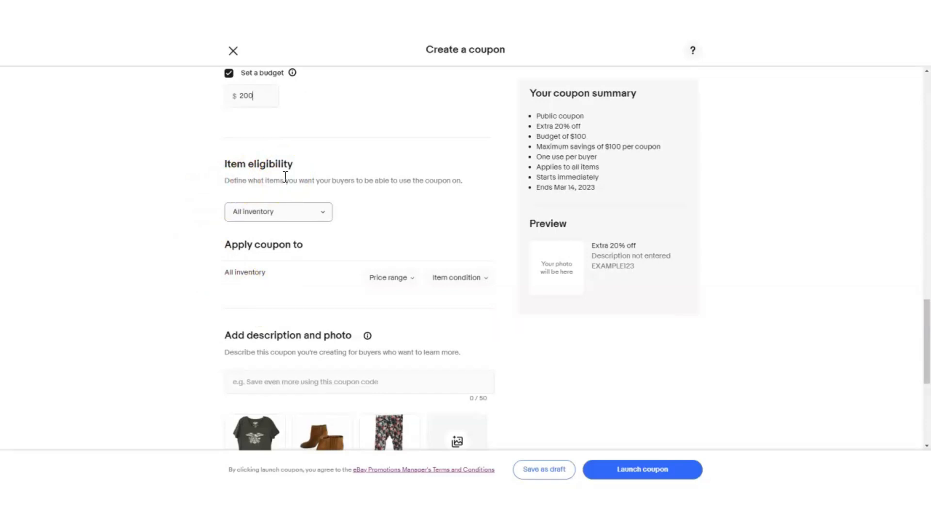
left_click(237, 213)
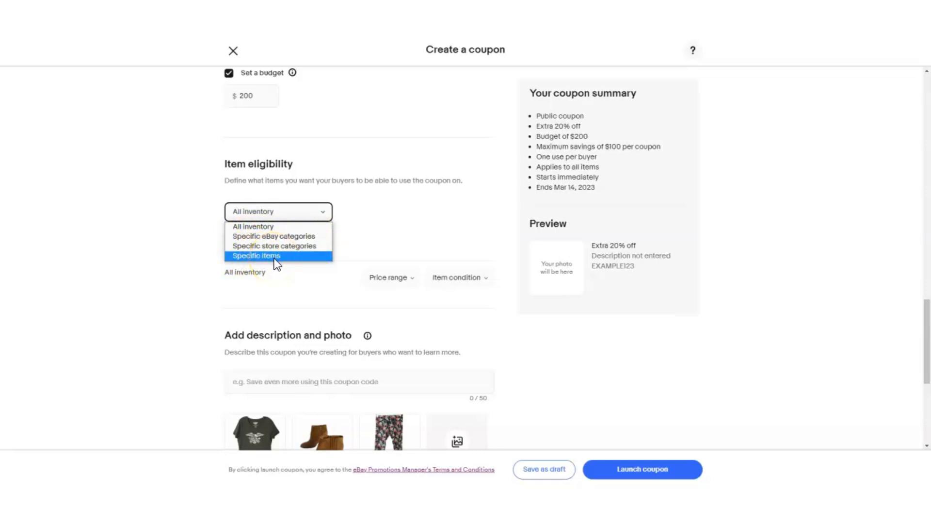
scroll(381, 197, "down", 2)
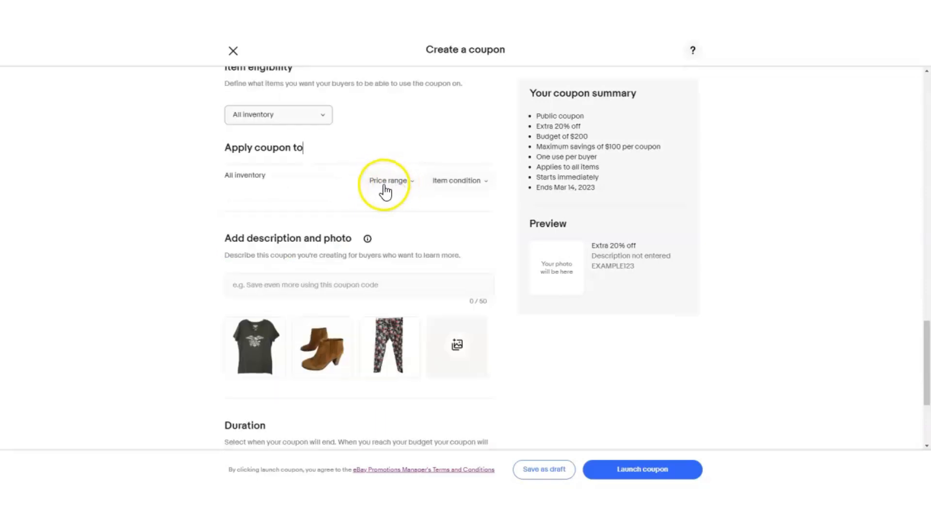
left_click(390, 181)
scroll(391, 184, "down", 2)
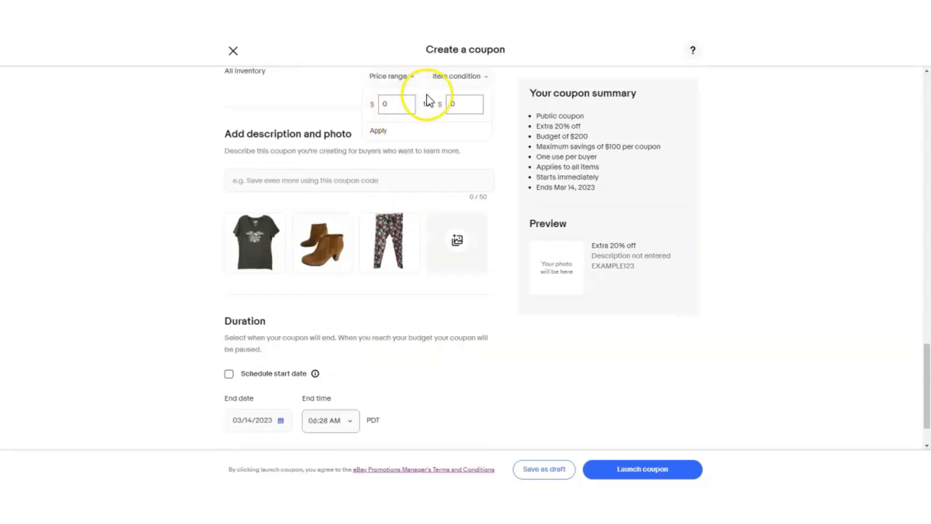
left_click(454, 77)
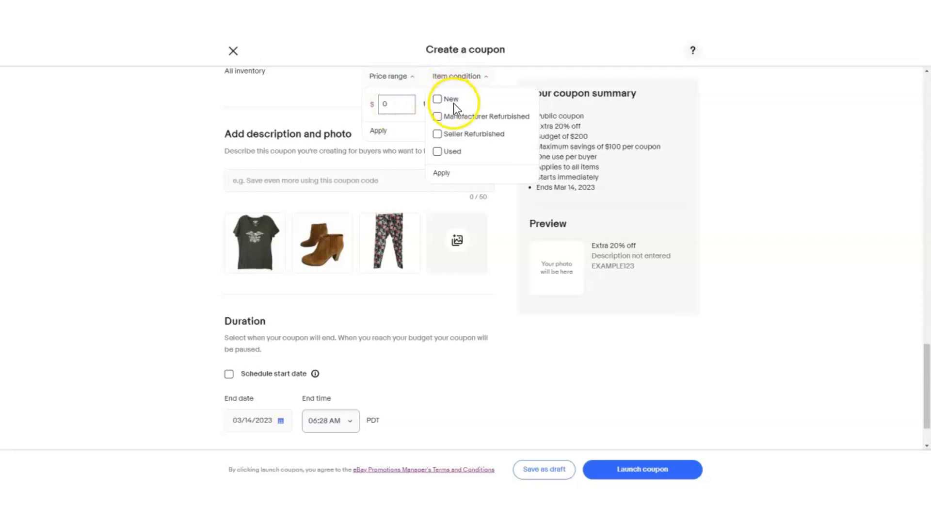
scroll(340, 153, "up", 3)
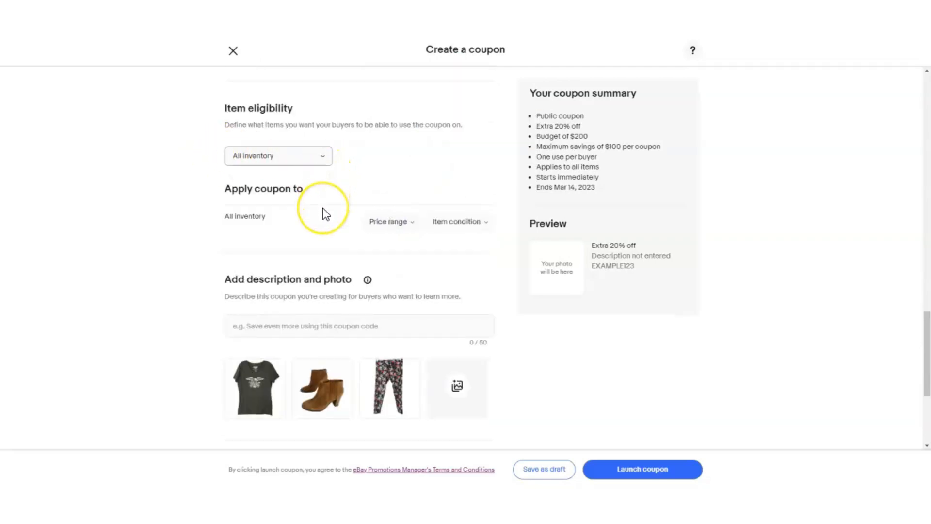
Add the coupon description "Everything included. Limited time.".
scroll(322, 207, "down", 4)
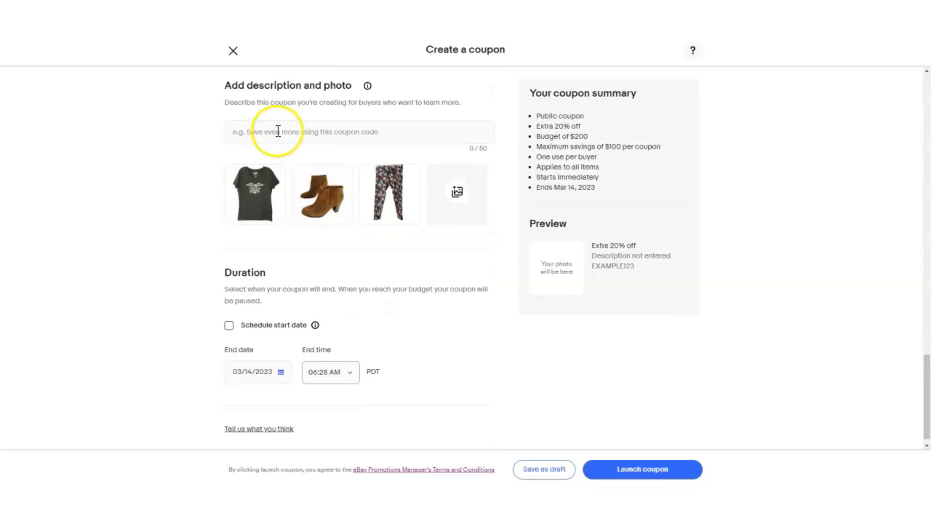
left_click(254, 133)
type("Everything included. Limited time.")
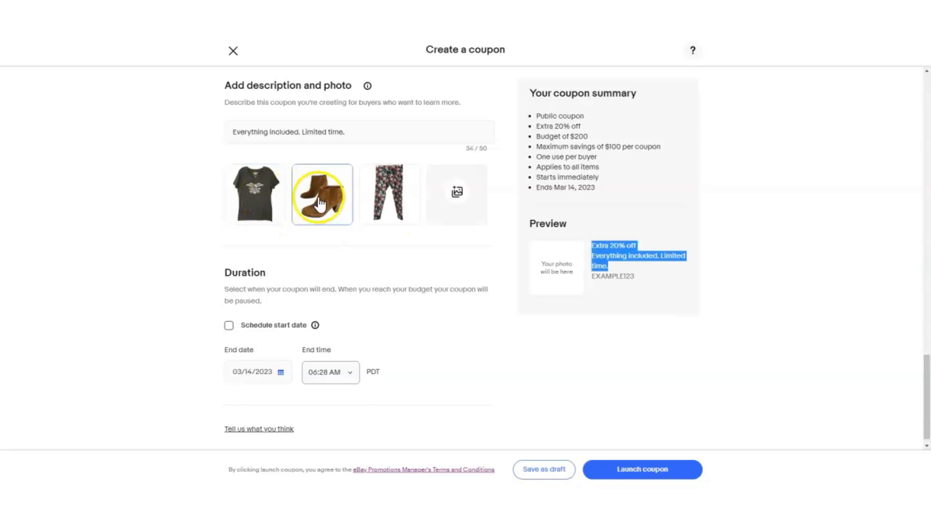
Look at the photo choices for the coupon, including the custom image upload.
left_click(383, 204)
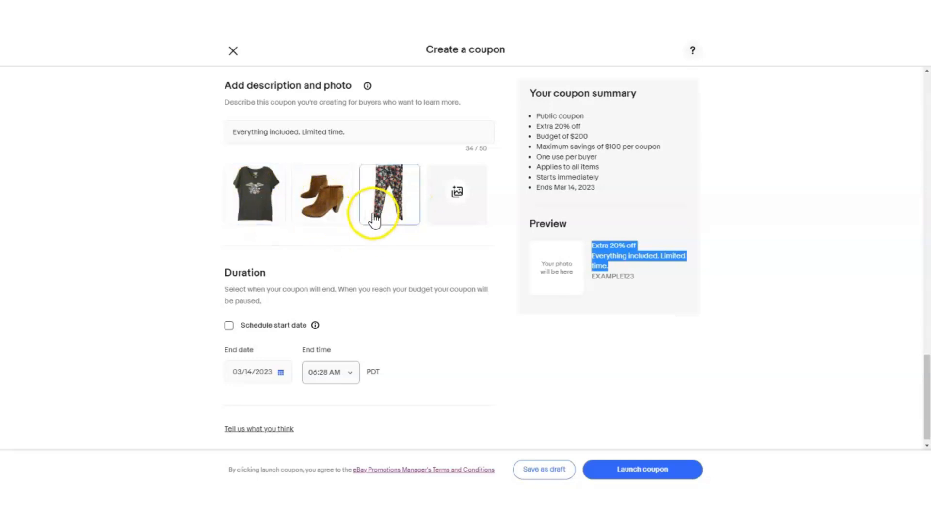
left_click(456, 201)
left_click(684, 439)
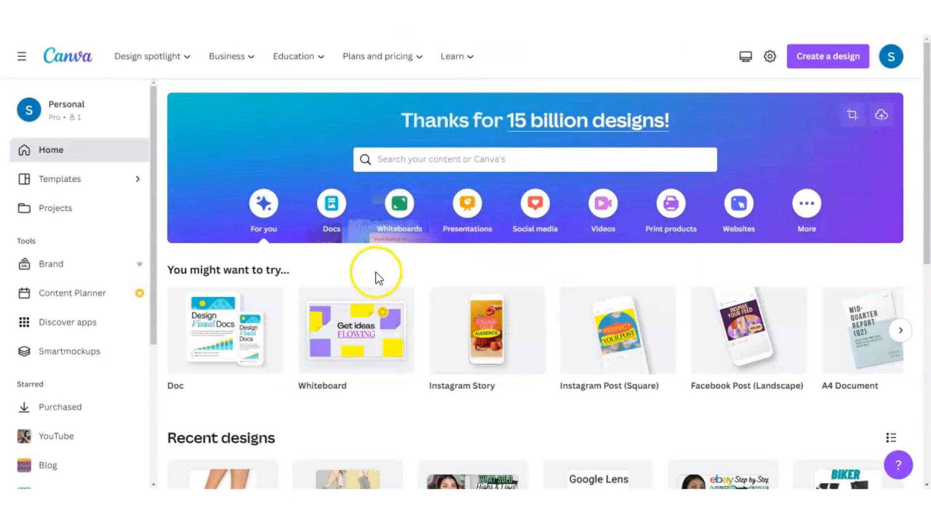
Switch to Canva and create a blank Instagram Post (Square) design.
mouse_move(602, 355)
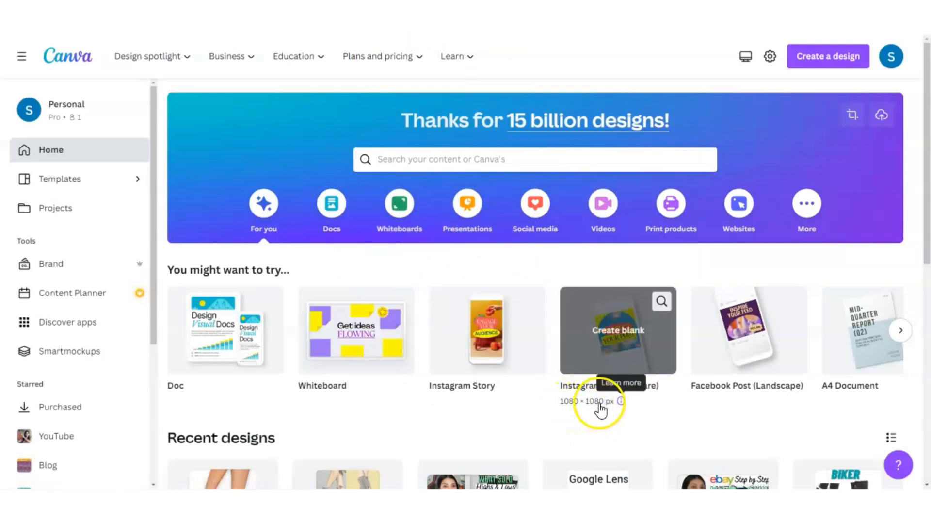
left_click(609, 348)
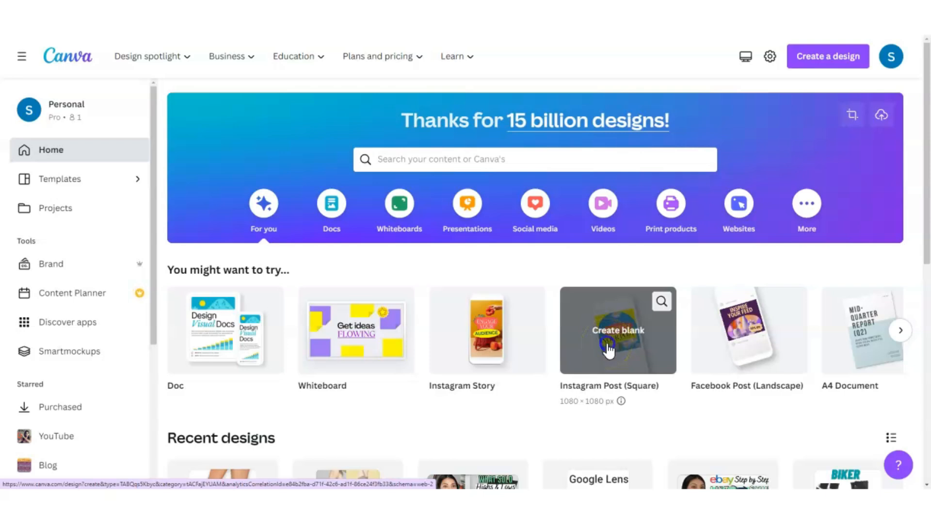
Search the Instagram Post templates for "spring sale" and choose the floral Spring Sale 70% off template.
left_click(151, 95)
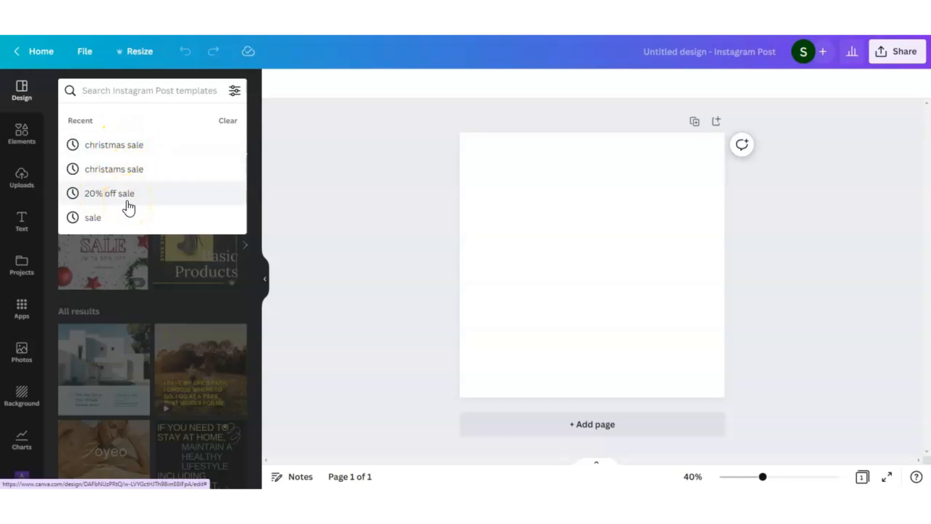
type("spring sale")
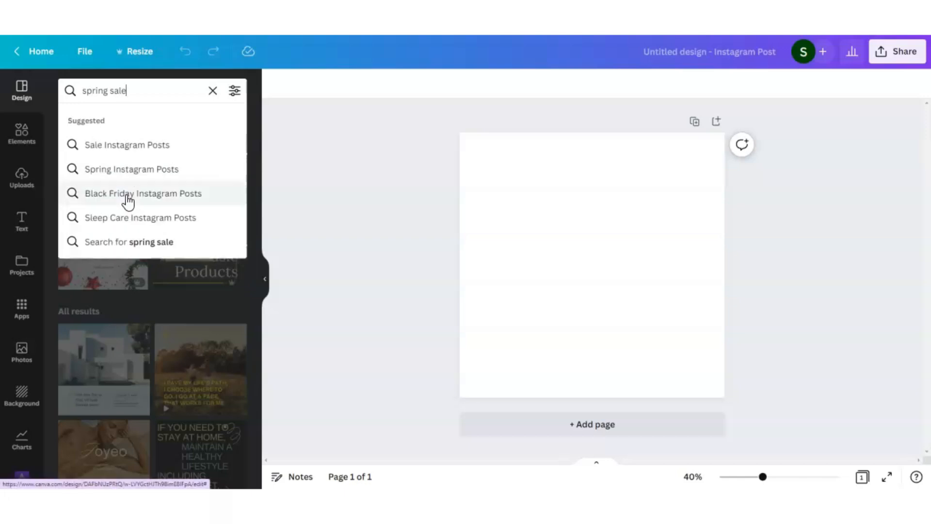
key("Return")
scroll(175, 384, "down", 5)
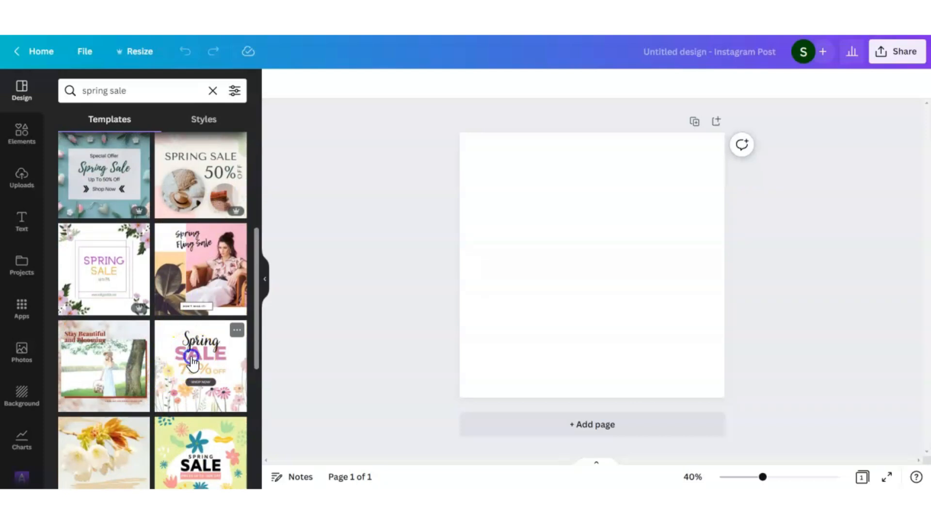
left_click(636, 386)
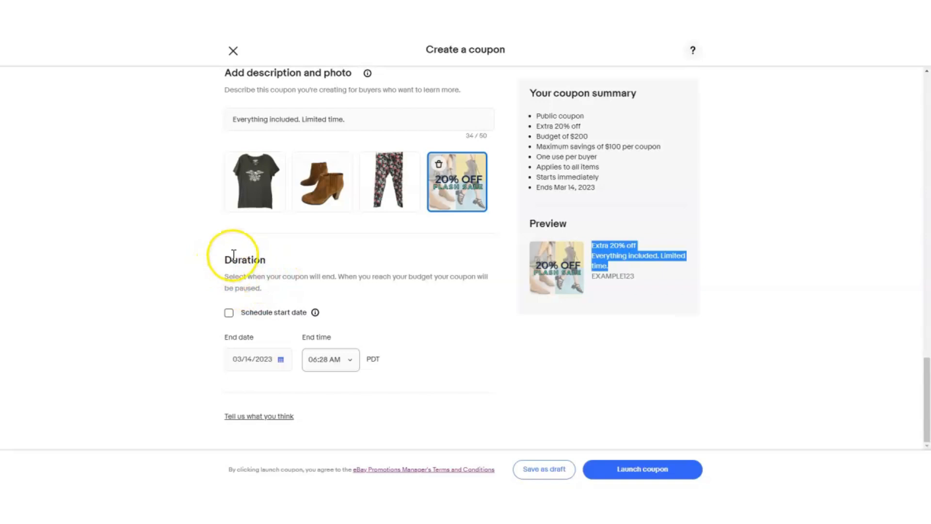
Switch to the eBay coupon form and try out the scheduled start date option in the duration settings.
left_click(229, 314)
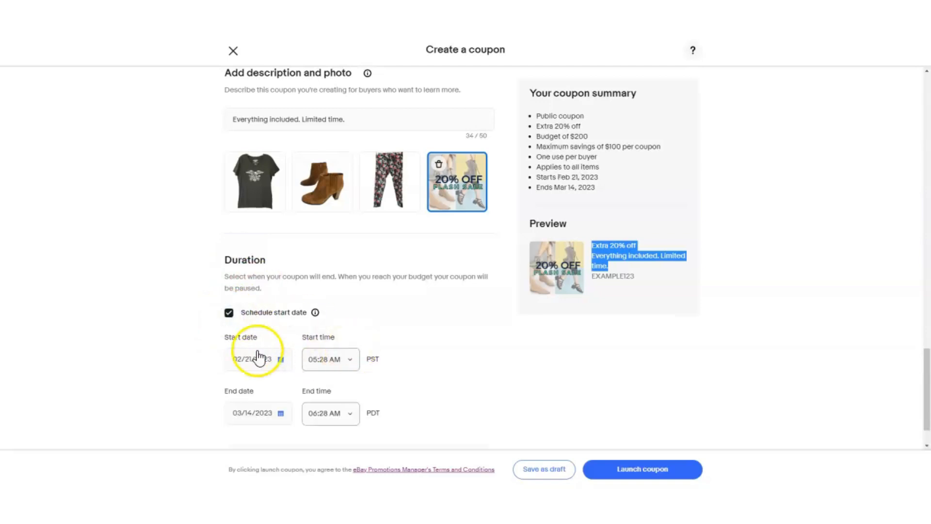
scroll(282, 364, "down", 1)
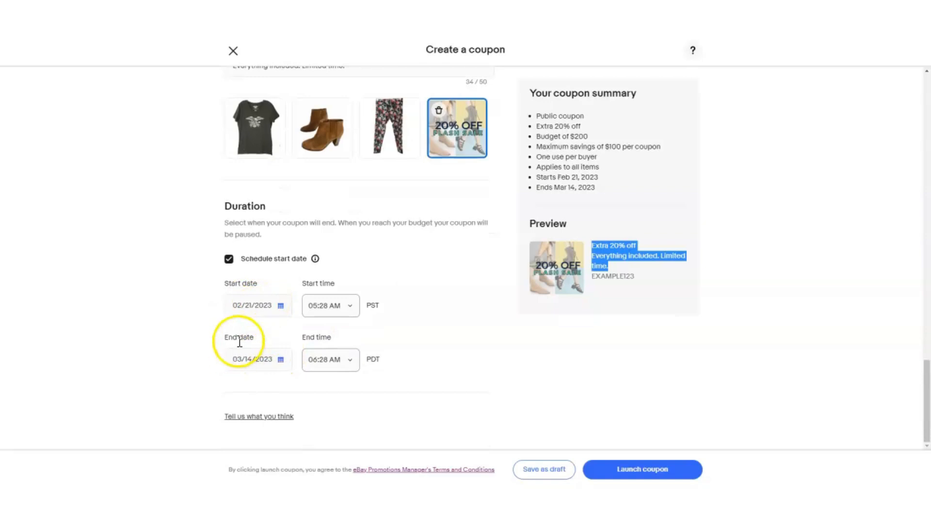
left_click(229, 259)
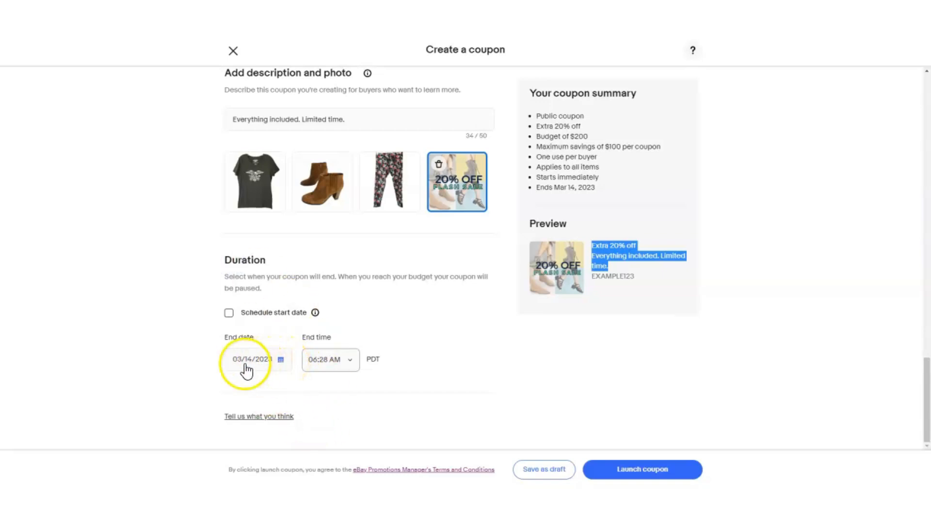
Pick March 14, 2023 as the coupon's end date and look through the available end times.
left_click(280, 360)
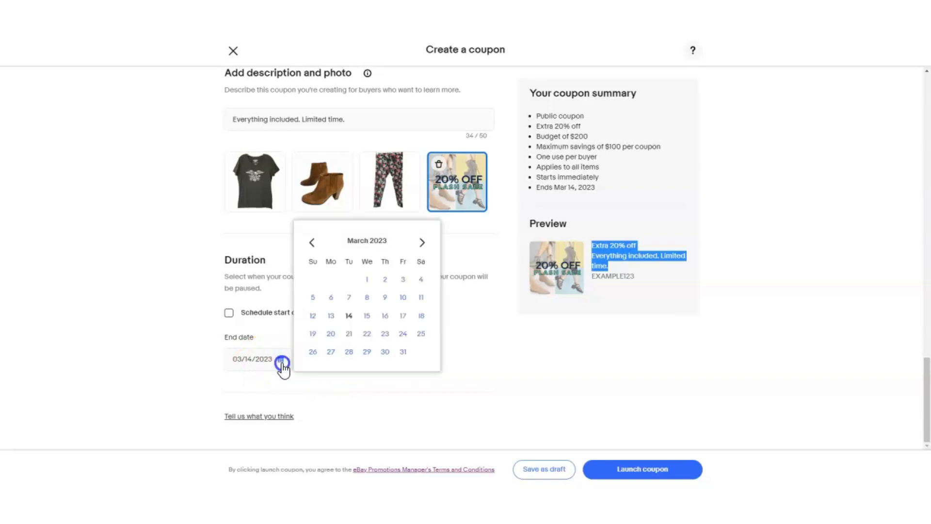
left_click(348, 316)
left_click(326, 371)
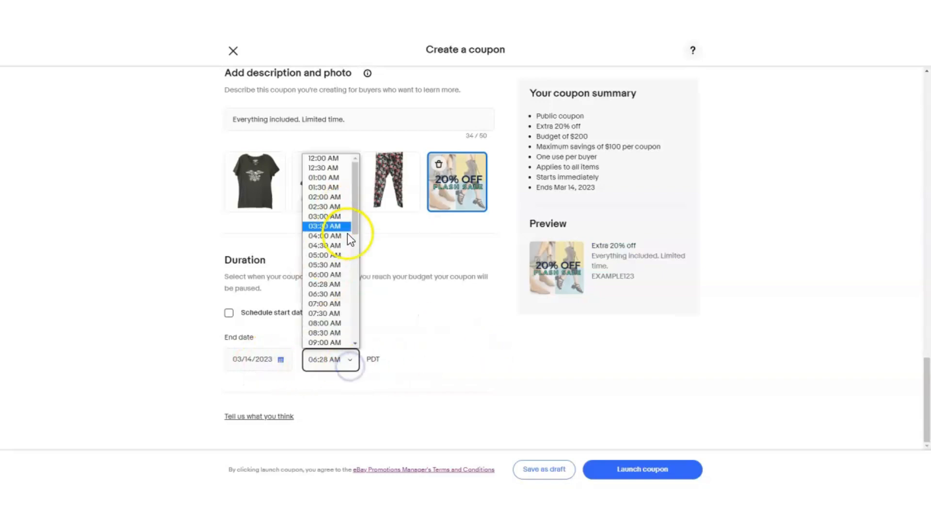
left_click(627, 180)
Review the coupon summary and buyer preview, and launch the coupon.
left_click_drag(530, 90, 613, 183)
left_click_drag(529, 222, 639, 290)
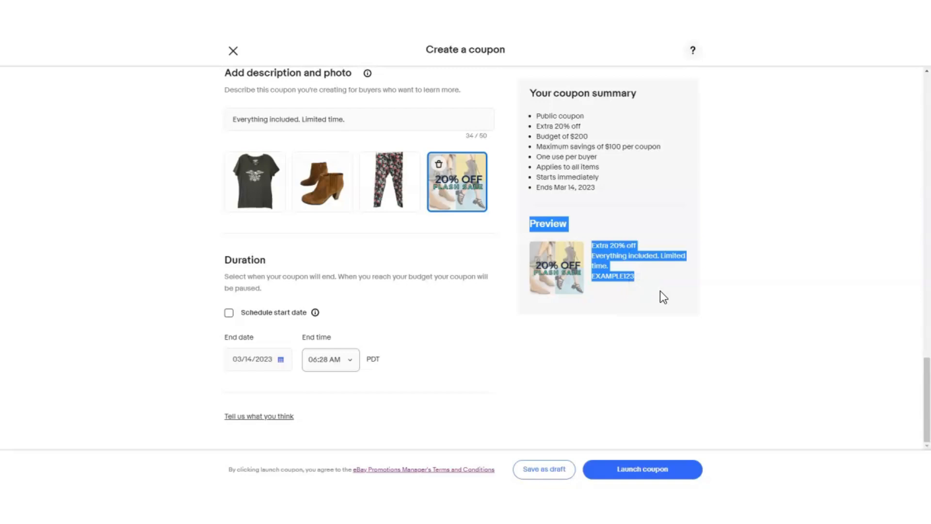
left_click(597, 478)
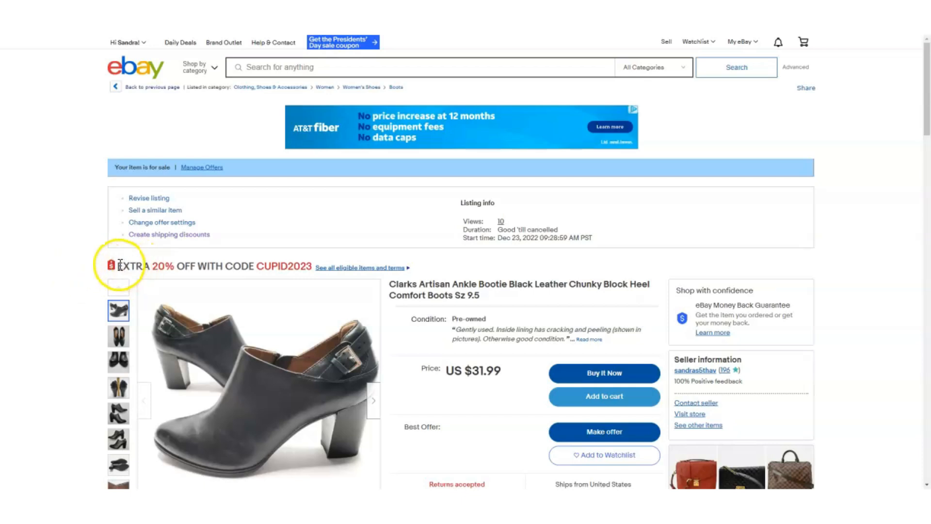
Examine how the coupon offer is shown on the Clarks Artisan ankle bootie listing and on that item in eBay search results.
left_click_drag(117, 266, 234, 268)
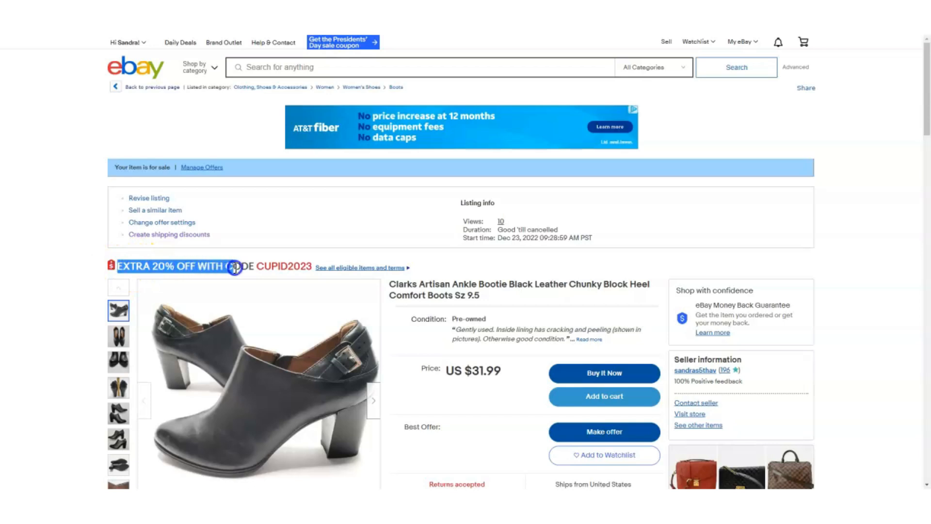
left_click_drag(389, 284, 653, 283)
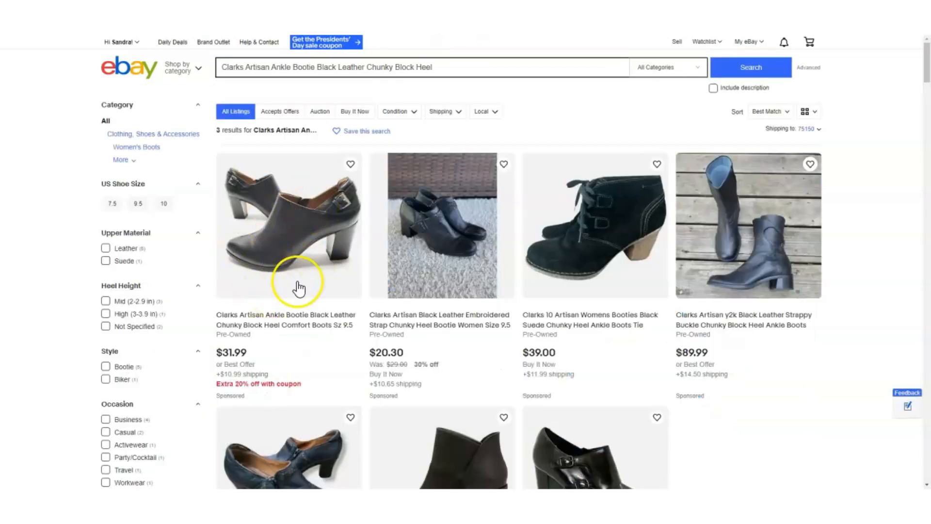
left_click_drag(212, 383, 239, 383)
left_click(239, 384)
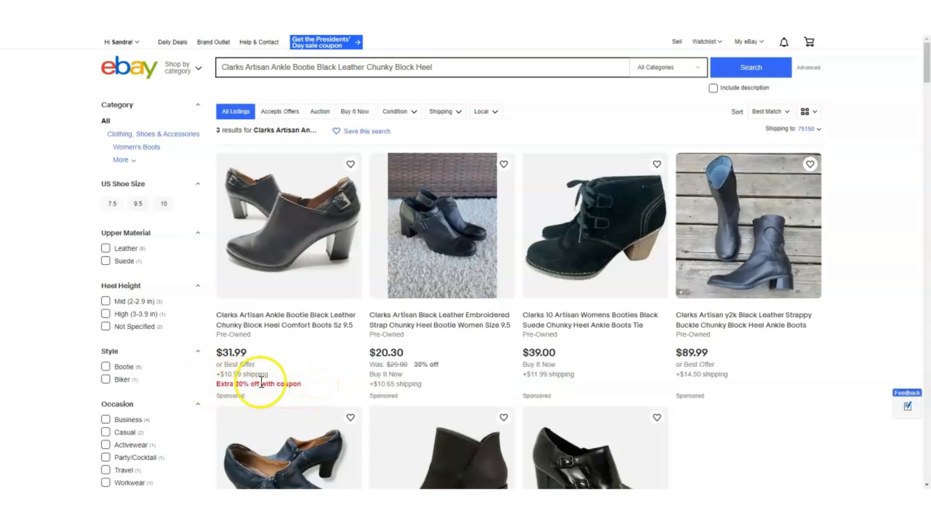
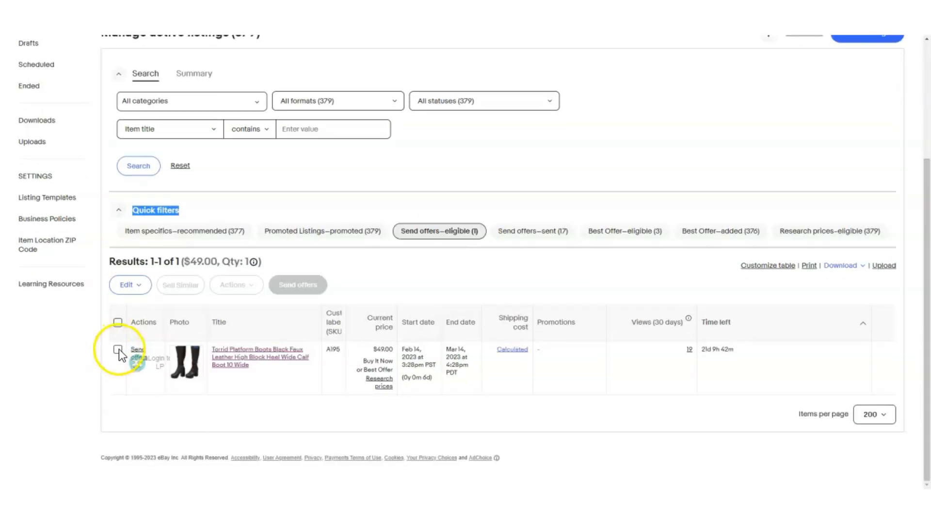
Start an offer to interested buyers on the Torrid platform boots listing, set as a percentage discount of 18%.
left_click(118, 349)
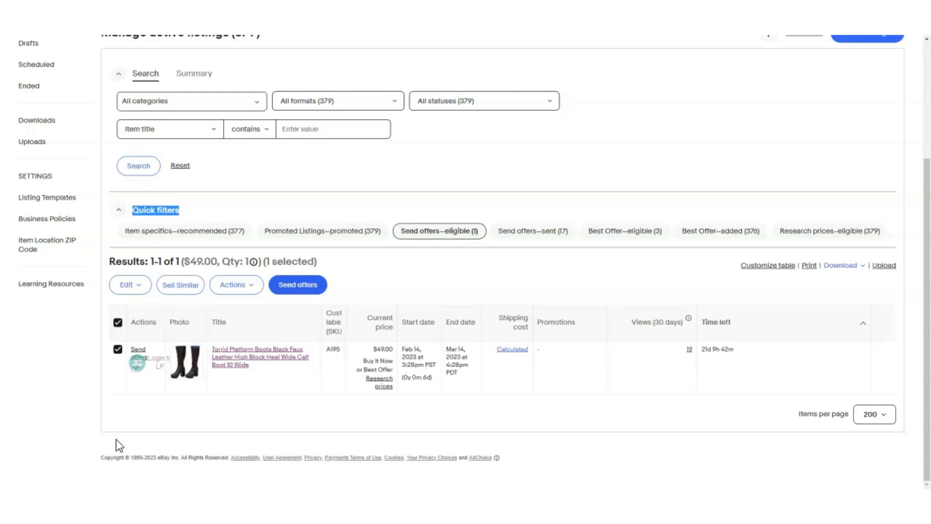
left_click(301, 287)
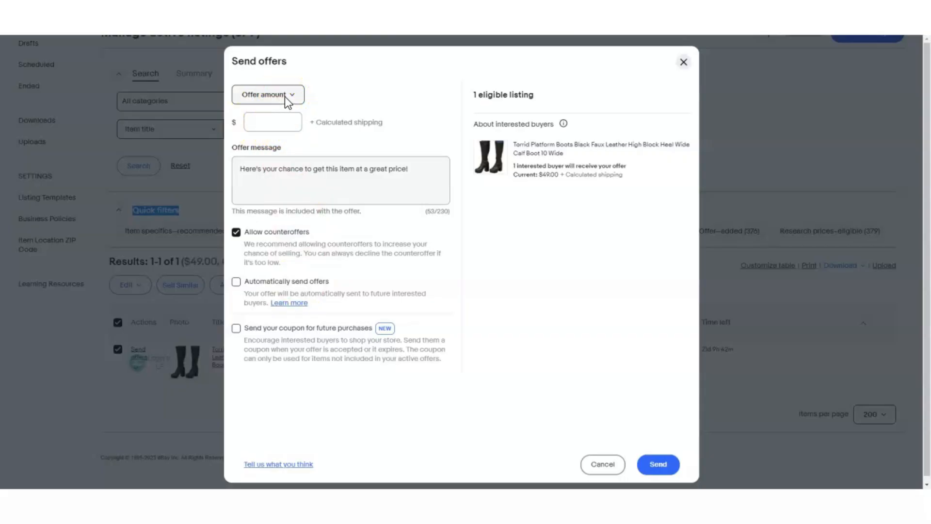
left_click(289, 121)
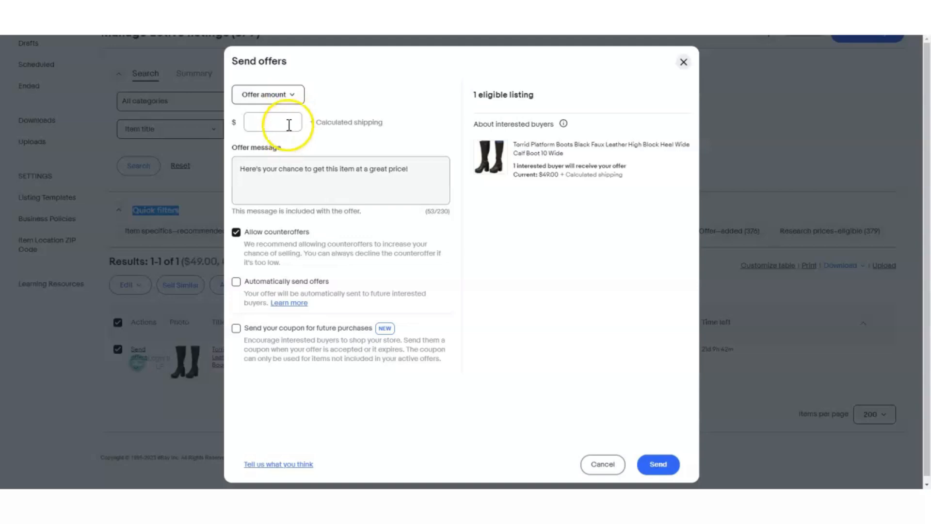
left_click(293, 104)
left_click(286, 118)
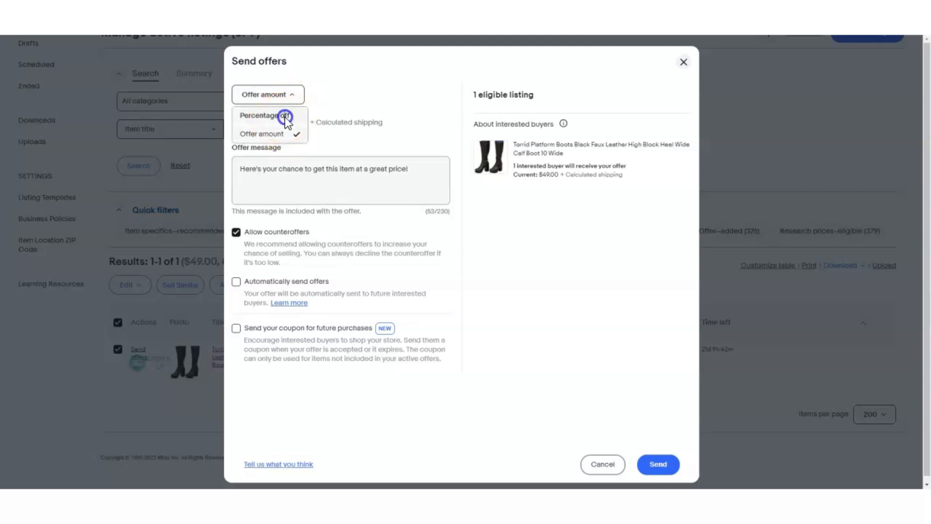
left_click(280, 102)
left_click(277, 122)
type("18")
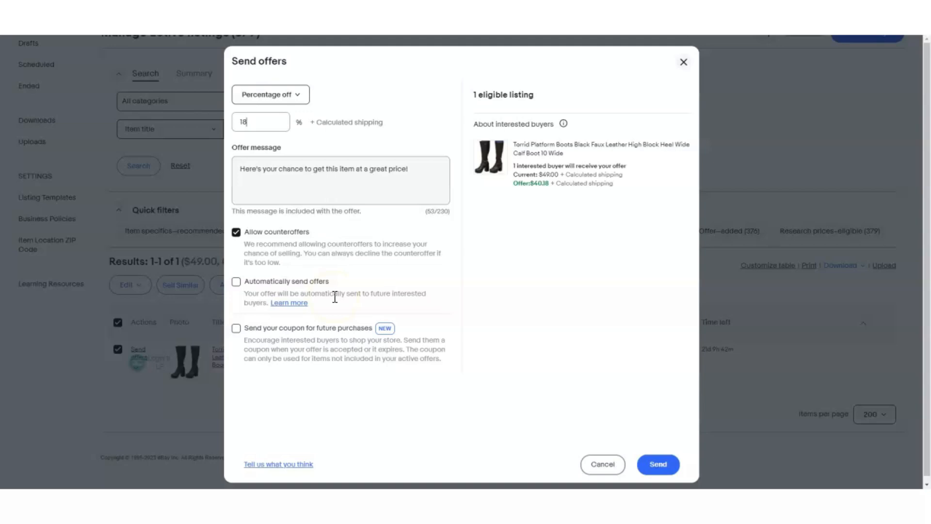
Try the automatic offer sending option, turn it back off, and include the Extra $10 off coupon for future purchases.
left_click(236, 281)
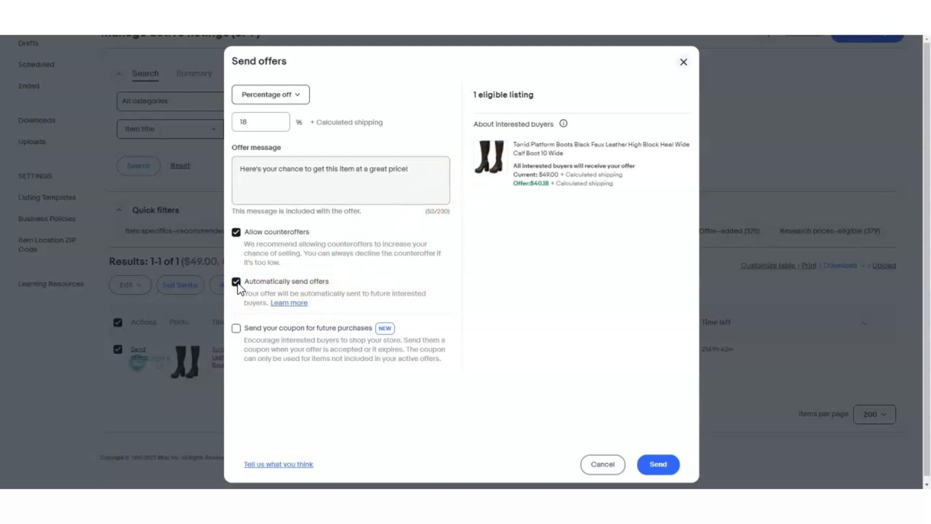
left_click(236, 282)
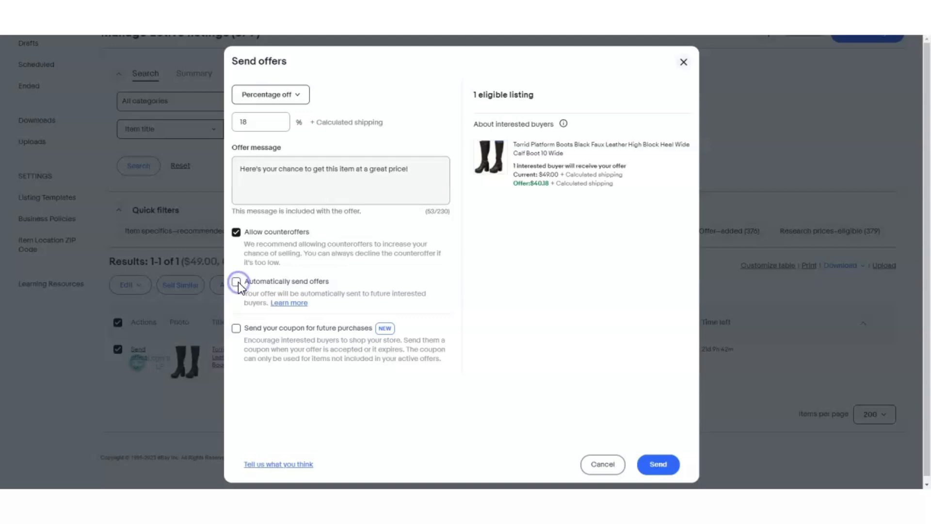
left_click(237, 329)
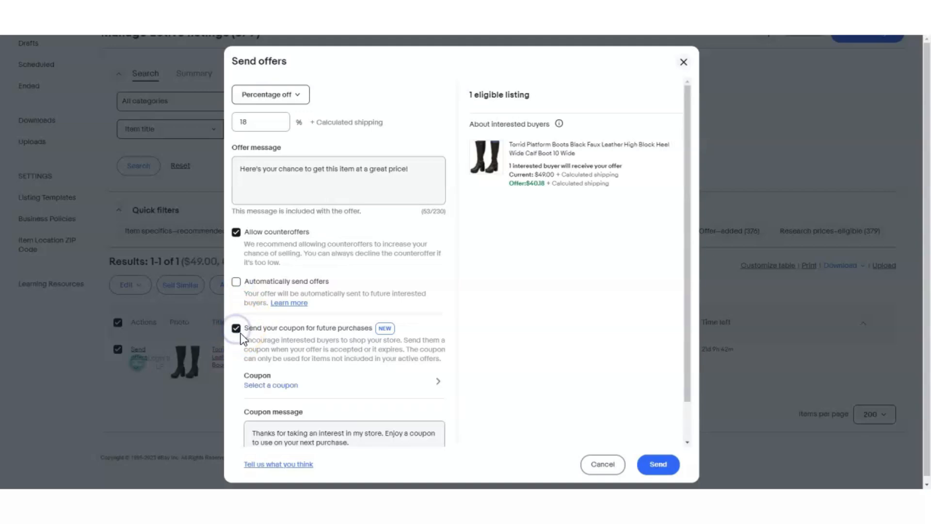
left_click(260, 386)
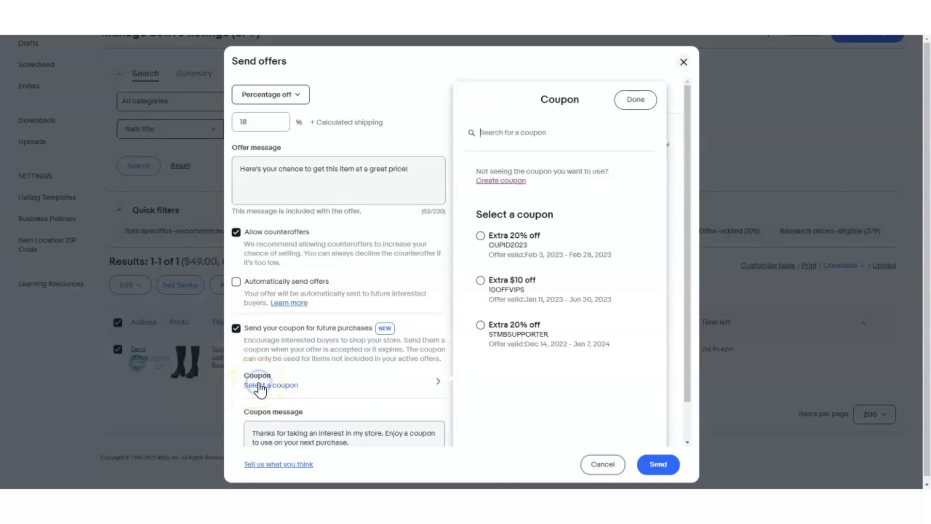
left_click(480, 280)
Review the offer message and replace the default coupon message with the copied text.
scroll(349, 410, "down", 3)
left_click(361, 401)
left_click_drag(361, 401, 246, 390)
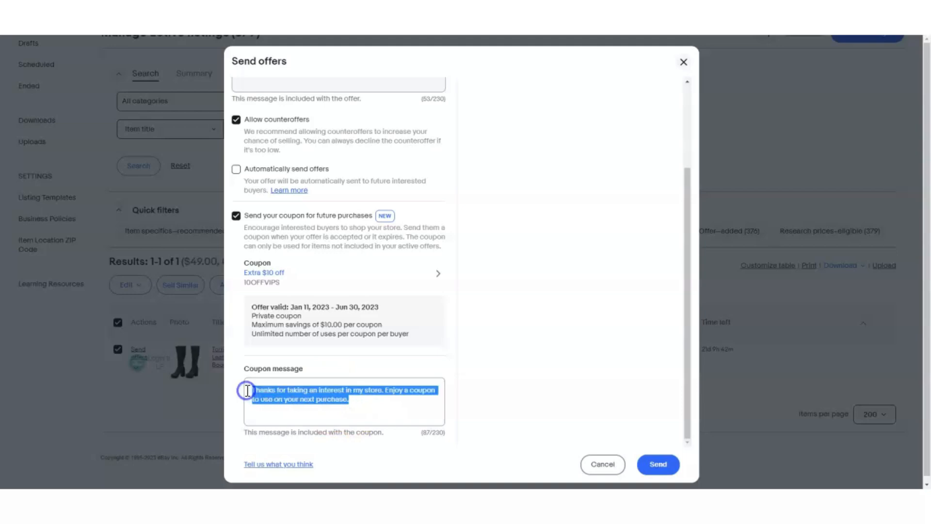
scroll(272, 391, "up", 2)
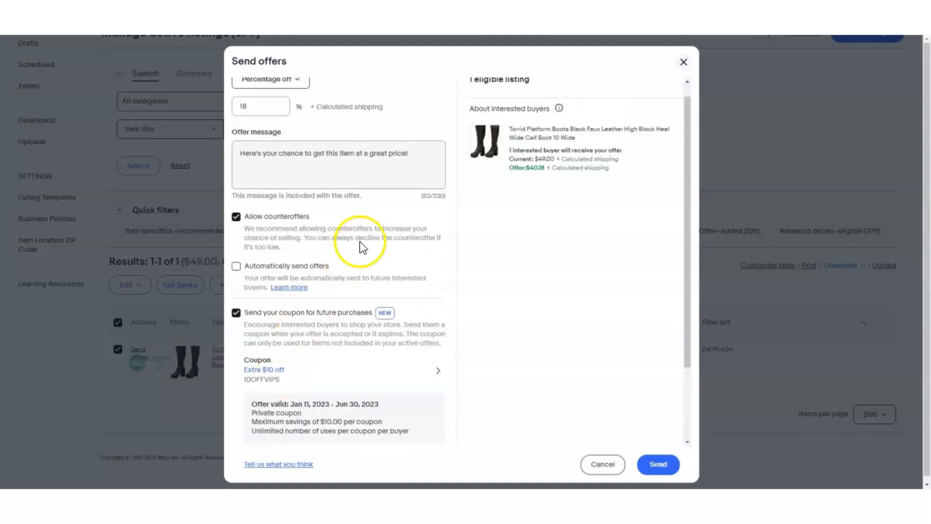
left_click_drag(420, 150, 234, 152)
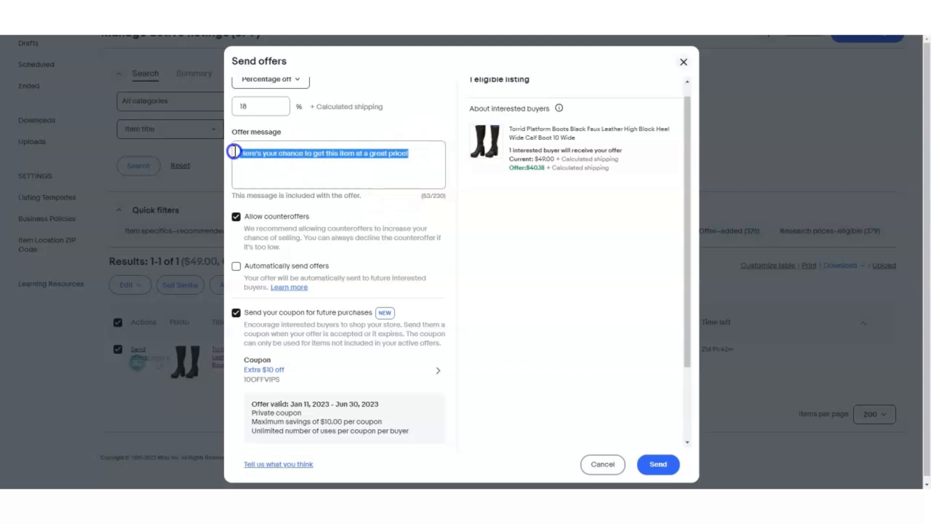
scroll(284, 353, "down", 2)
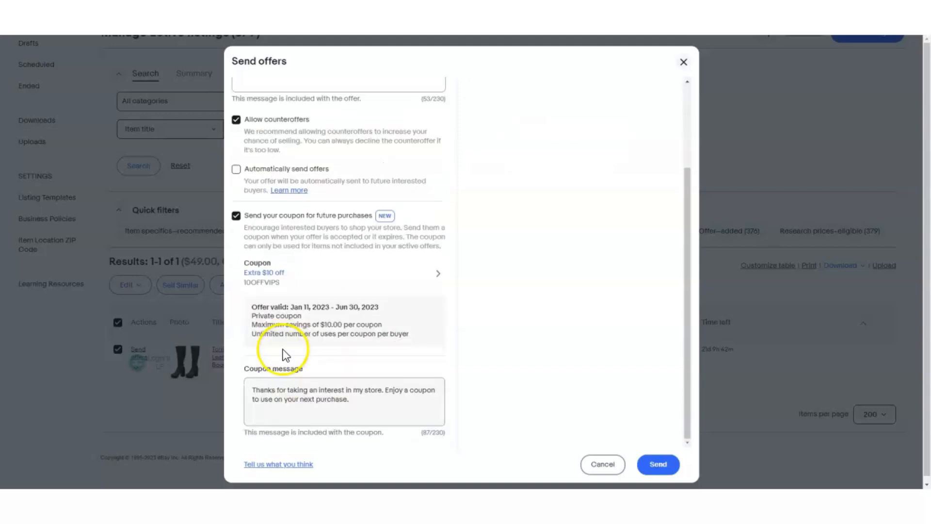
left_click_drag(349, 401, 235, 389)
key("ctrl+c")
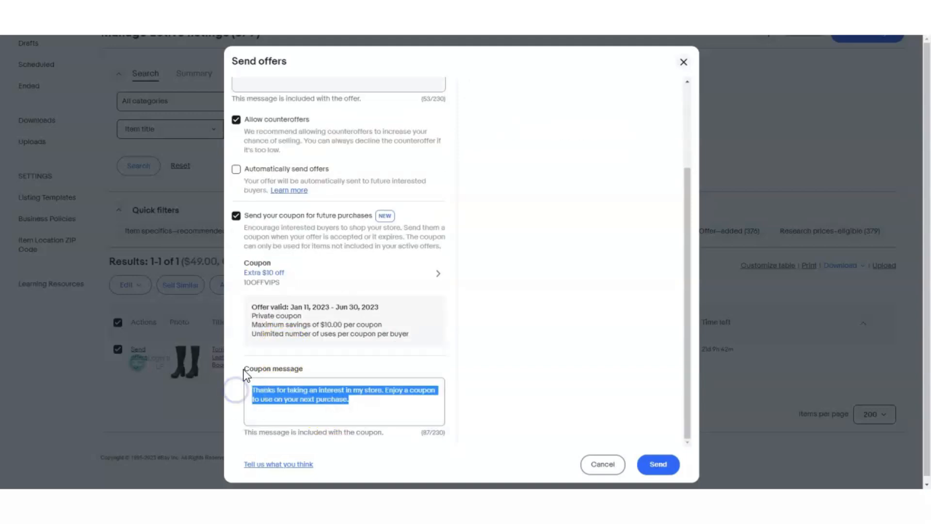
key("BackSpace")
key("ctrl+v")
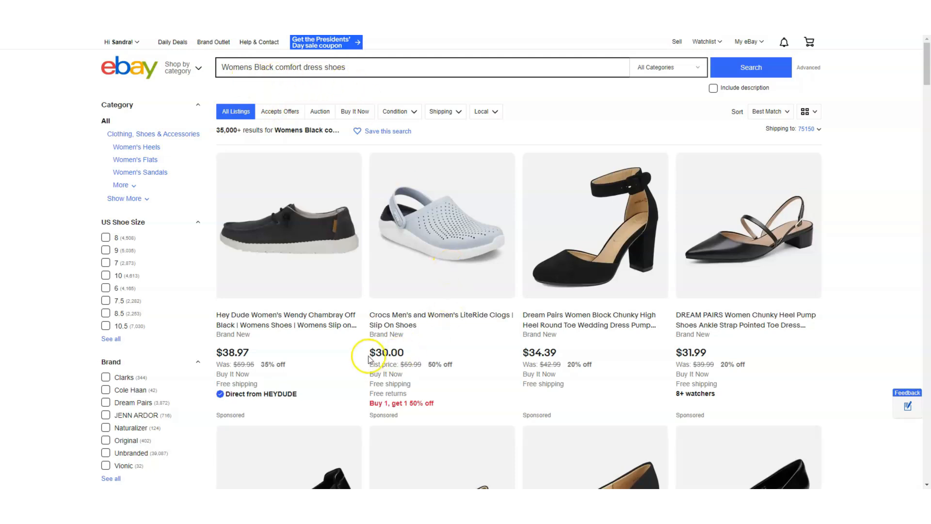
Examine where sponsored items are placed in the women's black comfort dress shoes results and on the Hey Dude Wendy listing.
scroll(734, 371, "down", 3)
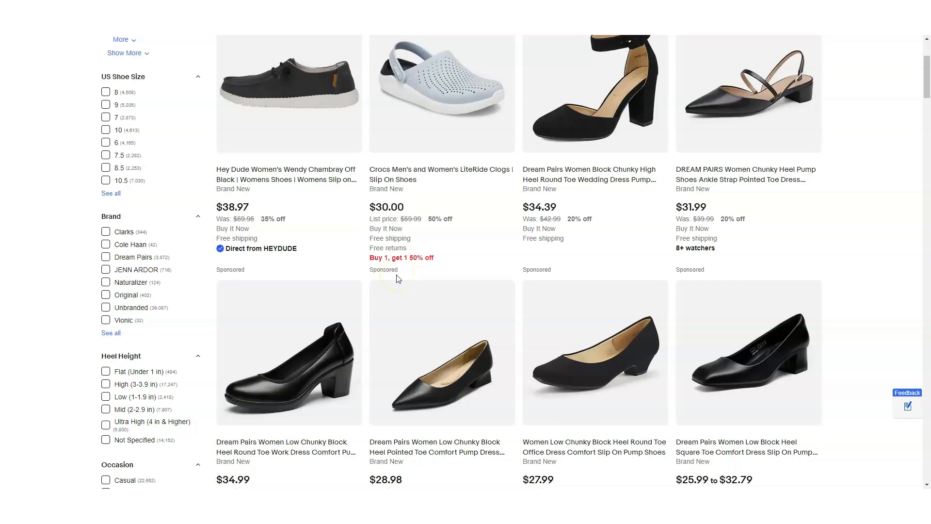
left_click(290, 122)
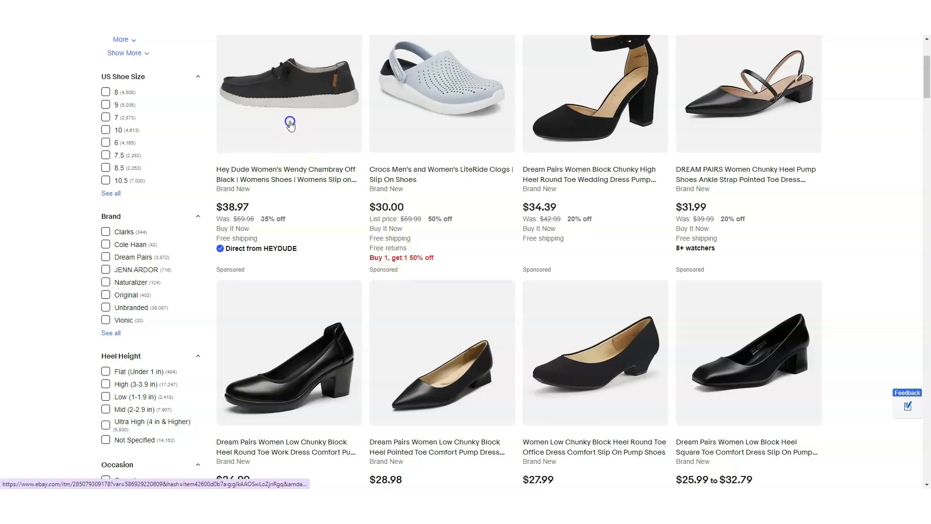
scroll(317, 410, "down", 3)
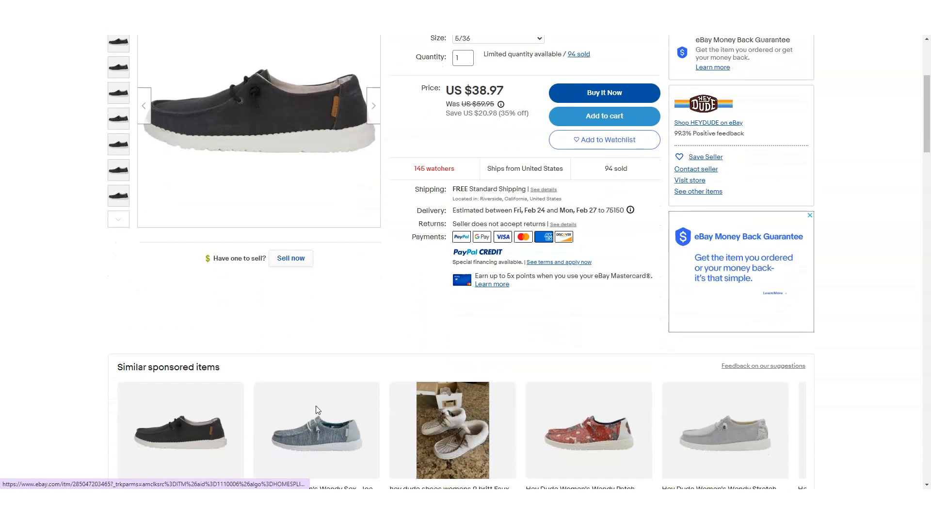
scroll(318, 410, "down", 5)
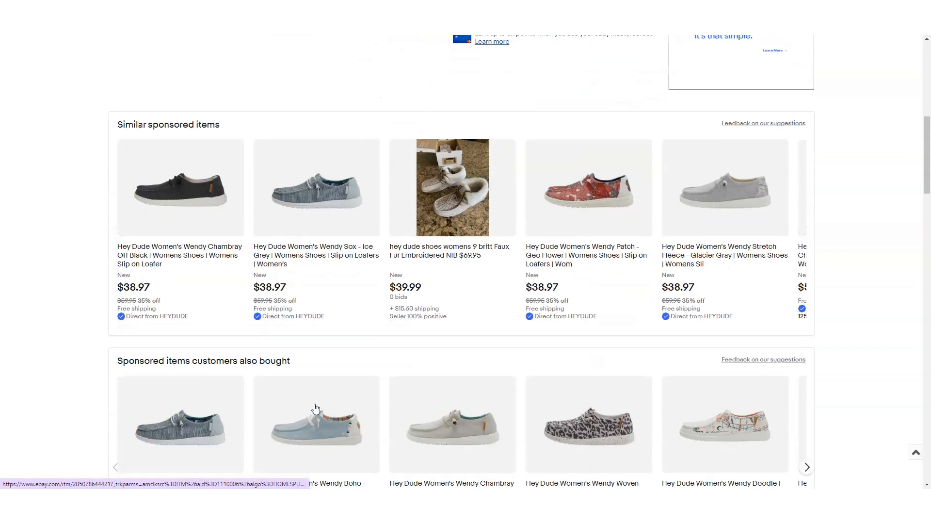
left_click_drag(116, 124, 223, 128)
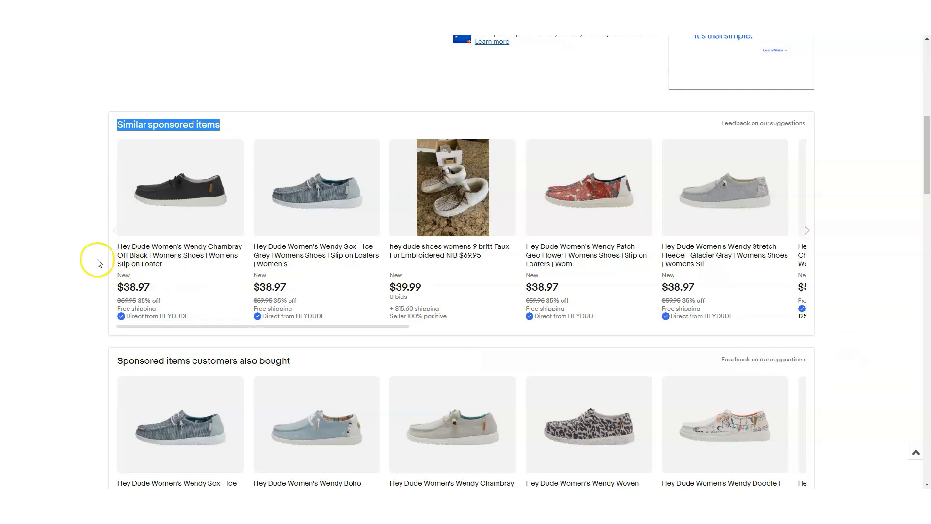
scroll(97, 264, "down", 5)
left_click_drag(116, 124, 301, 125)
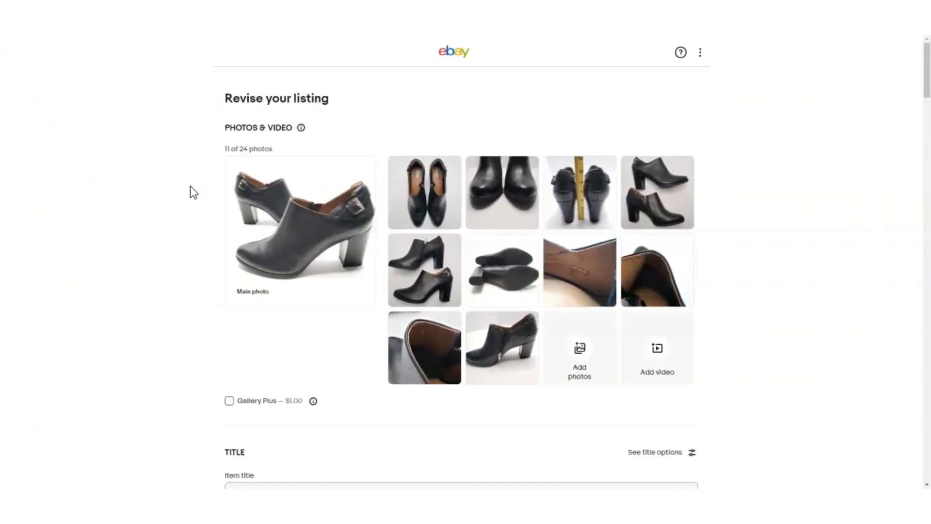
Turn on Promoted Listings for the Clarks Artisan ankle bootie in its listing revision form and check the ad rate.
scroll(183, 243, "down", 5)
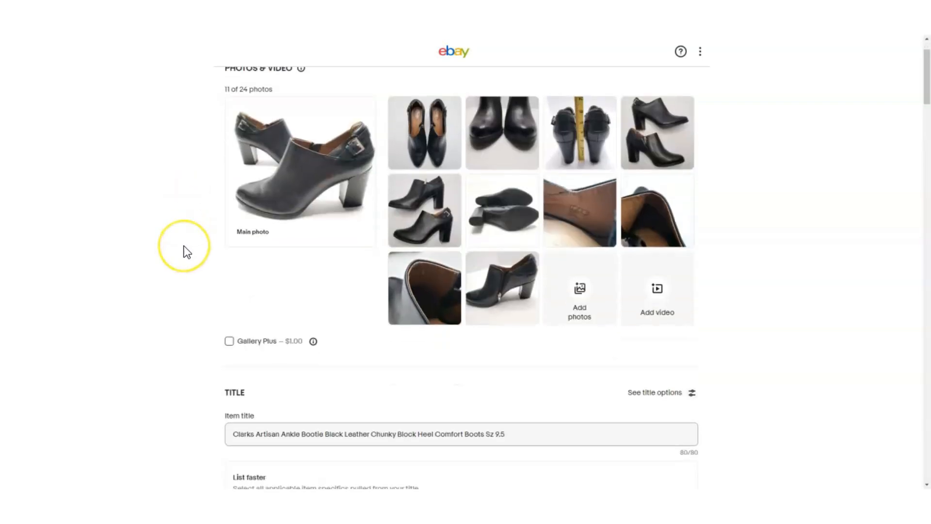
scroll(182, 249, "down", 20)
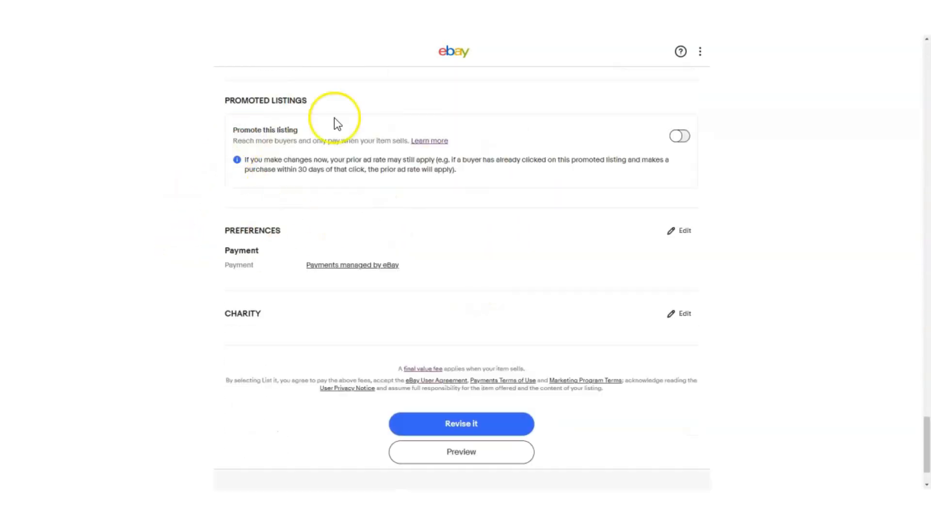
left_click_drag(221, 100, 303, 97)
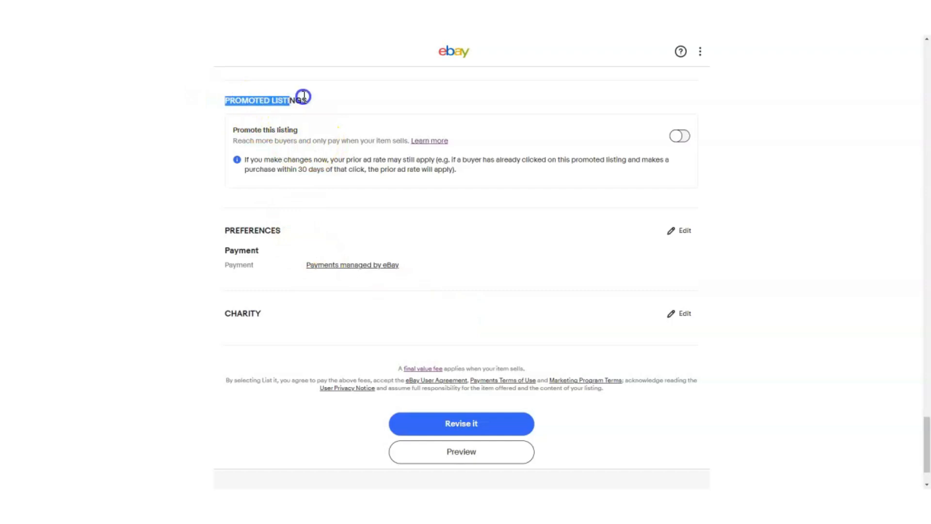
left_click(680, 137)
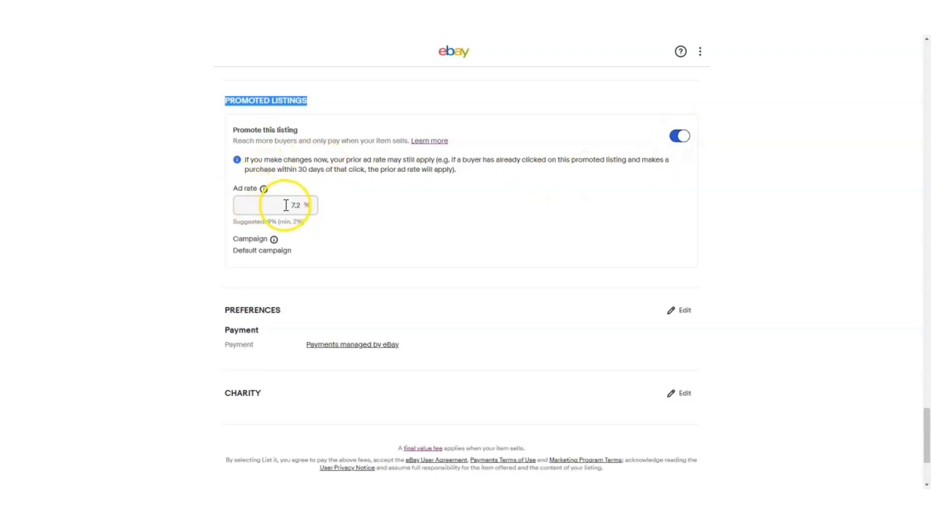
left_click_drag(287, 204, 307, 206)
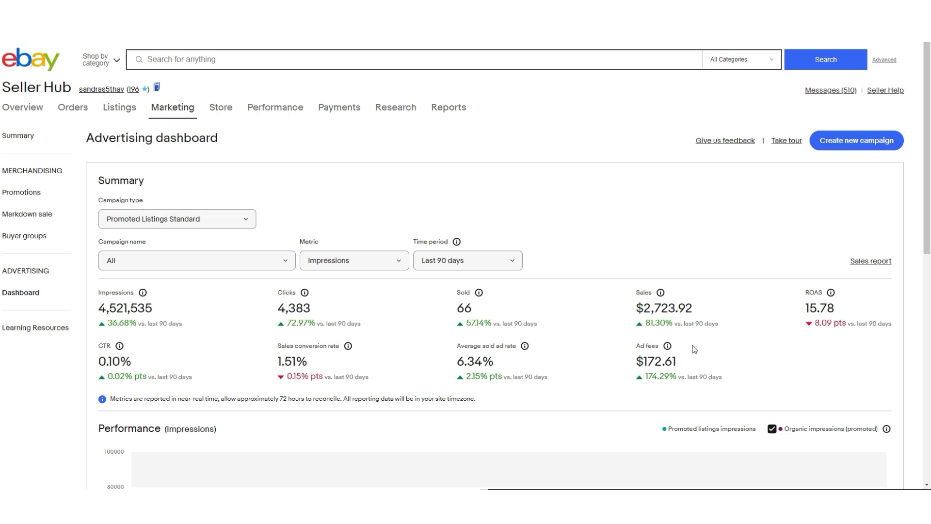
Examine the Promoted Listings Standard summary metrics and impressions chart for the last 90 days on the advertising dashboard.
scroll(694, 349, "down", 2)
scroll(694, 347, "down", 2)
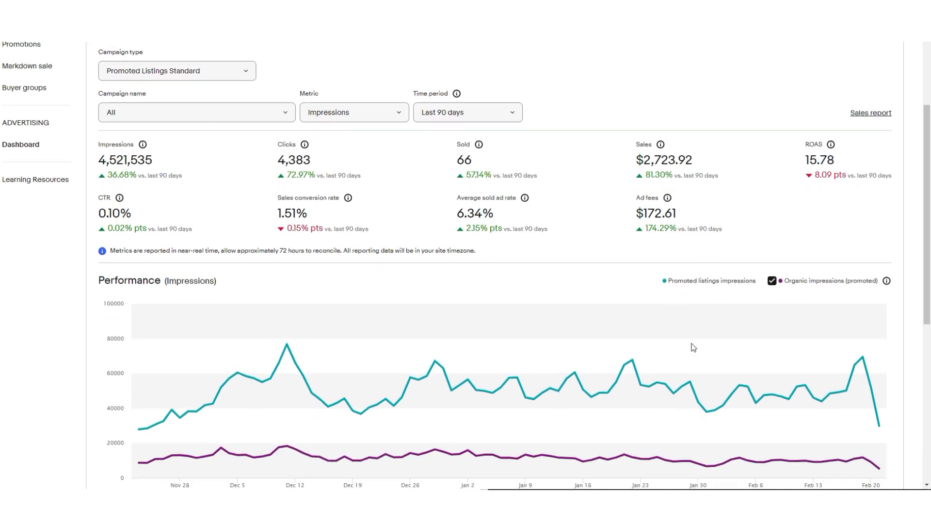
scroll(693, 348, "down", 1)
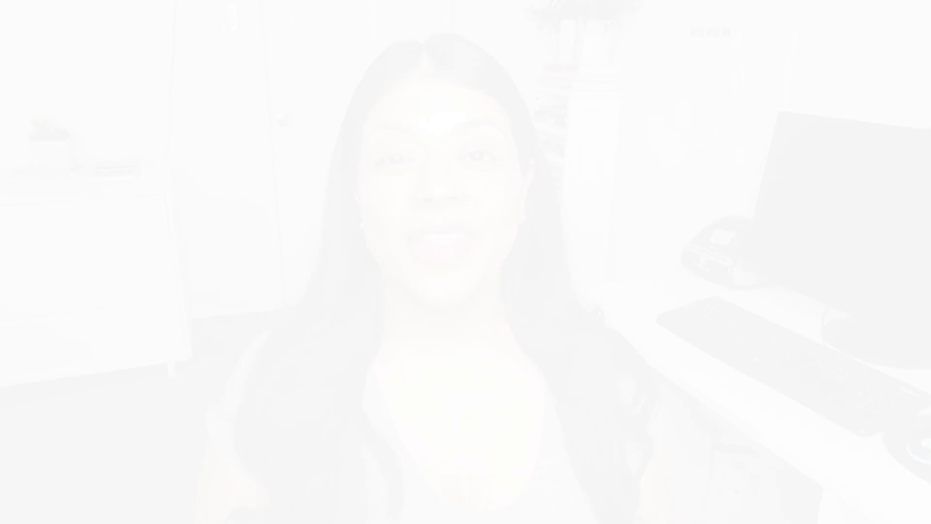